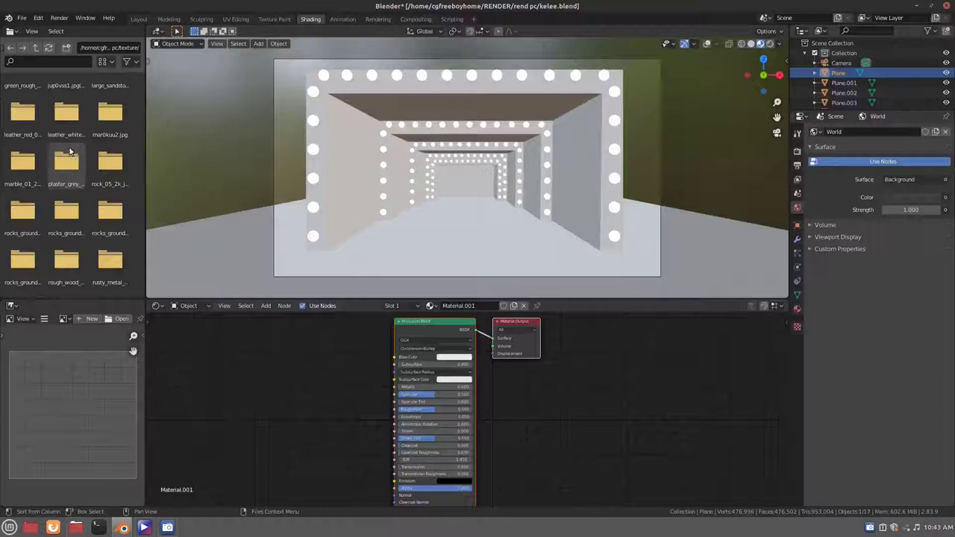
# Step: Add the concrete floor image from the textures folder as an image texture node for the floor material
pyautogui.scroll(1, 80, 151)
pyautogui.scroll(1, 89, 150)
pyautogui.scroll(1, 112, 150)
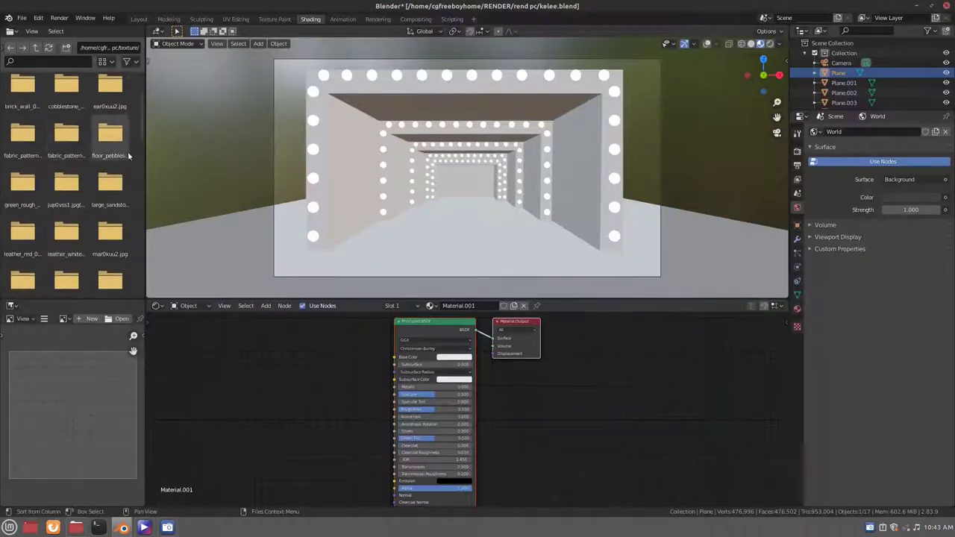
pyautogui.doubleClick(117, 146)
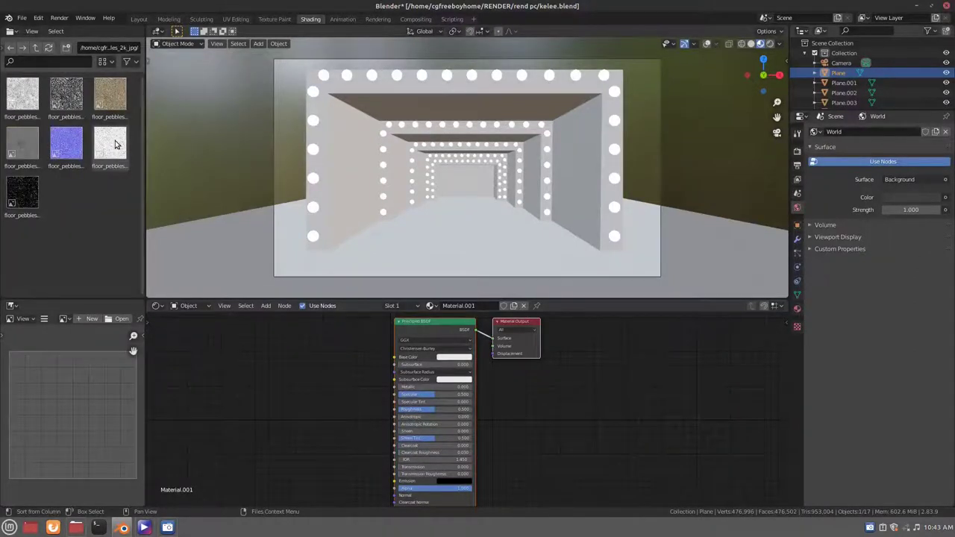
pyautogui.click(10, 47)
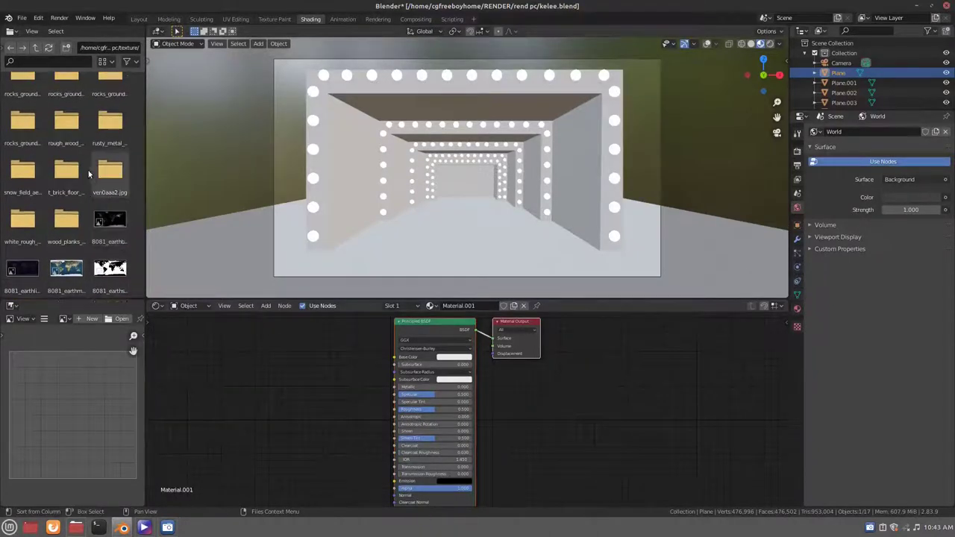
pyautogui.scroll(1, 59, 190)
pyautogui.scroll(-2, 52, 183)
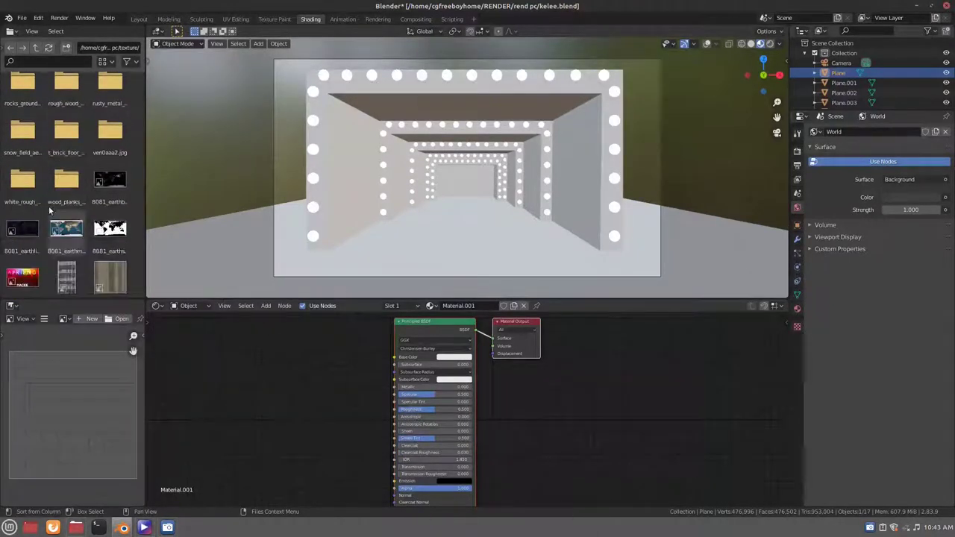
pyautogui.scroll(-3, 68, 172)
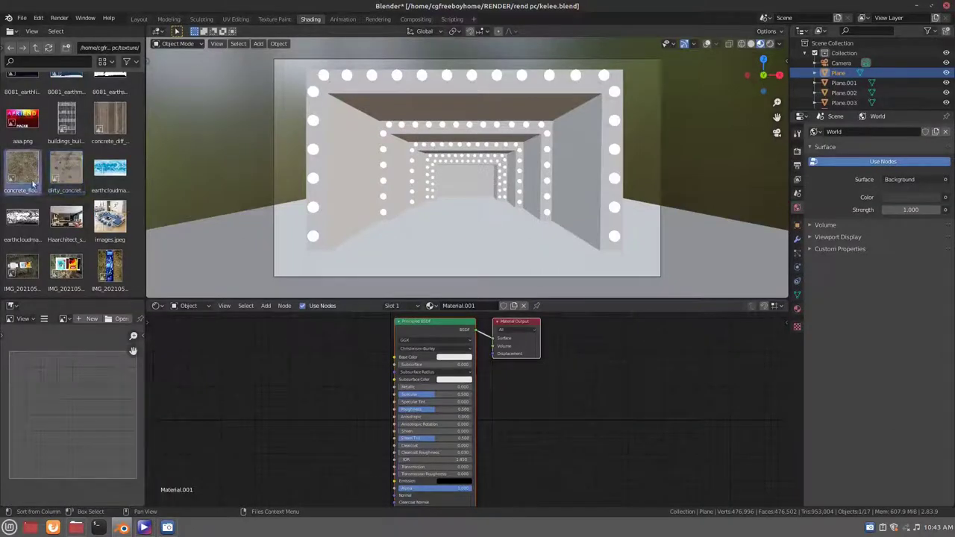
pyautogui.moveTo(38, 171)
pyautogui.mouseDown()
pyautogui.moveTo(241, 362)
pyautogui.moveTo(394, 357)
pyautogui.mouseUp()
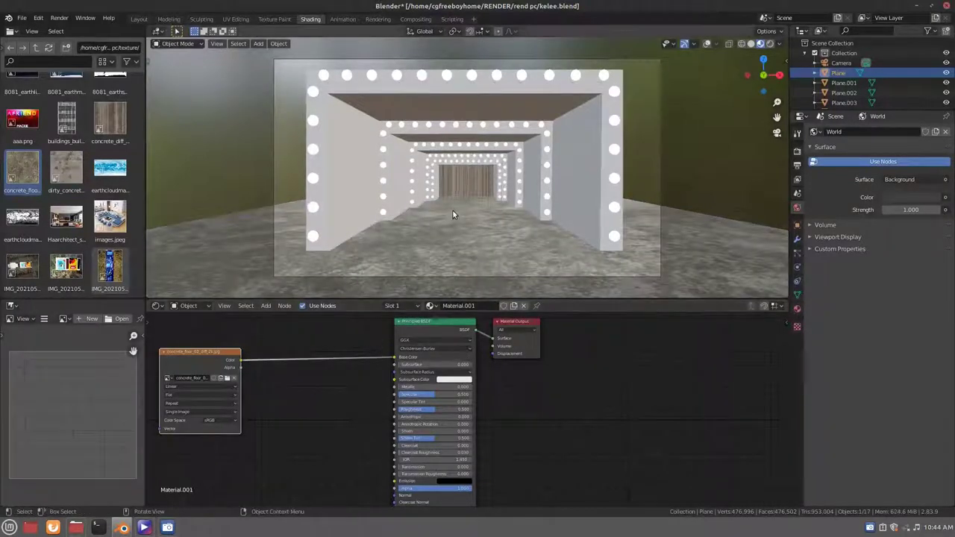
pyautogui.press('Tab')
# Step: Unwrap the floor plane and scale its UV island up, centred over the concrete texture
pyautogui.press('u')
pyautogui.click(724, 164)
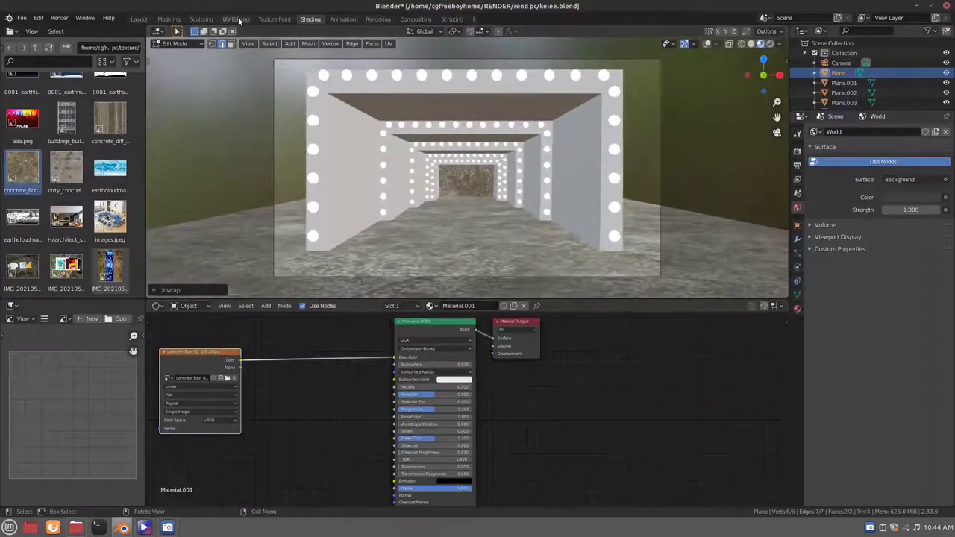
pyautogui.click(236, 19)
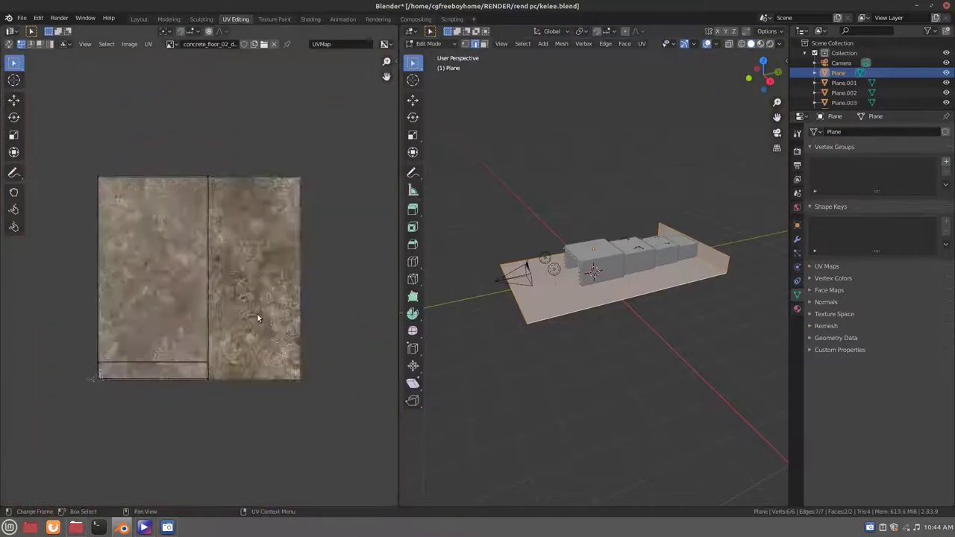
pyautogui.scroll(2, 257, 313)
pyautogui.press('a')
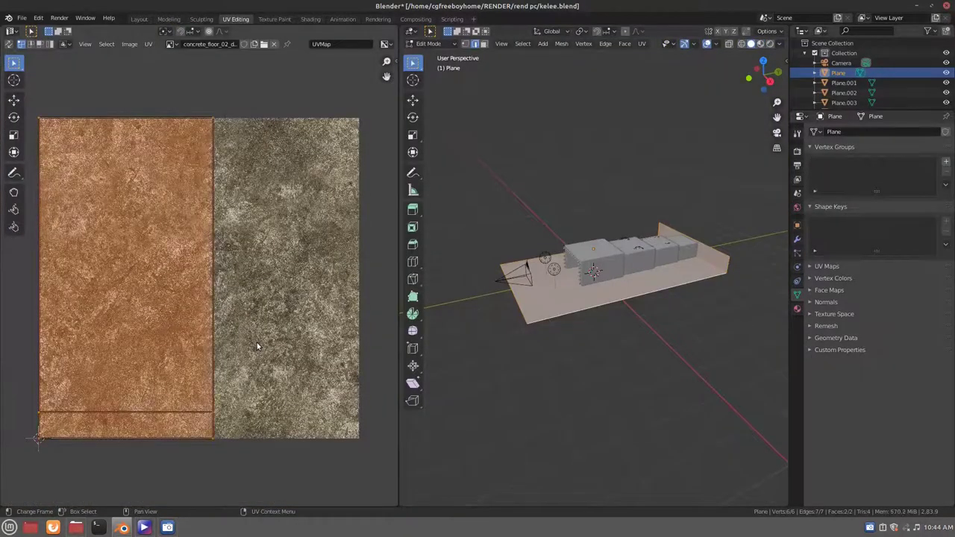
pyautogui.press('s')
pyautogui.click(254, 358)
pyautogui.press('g')
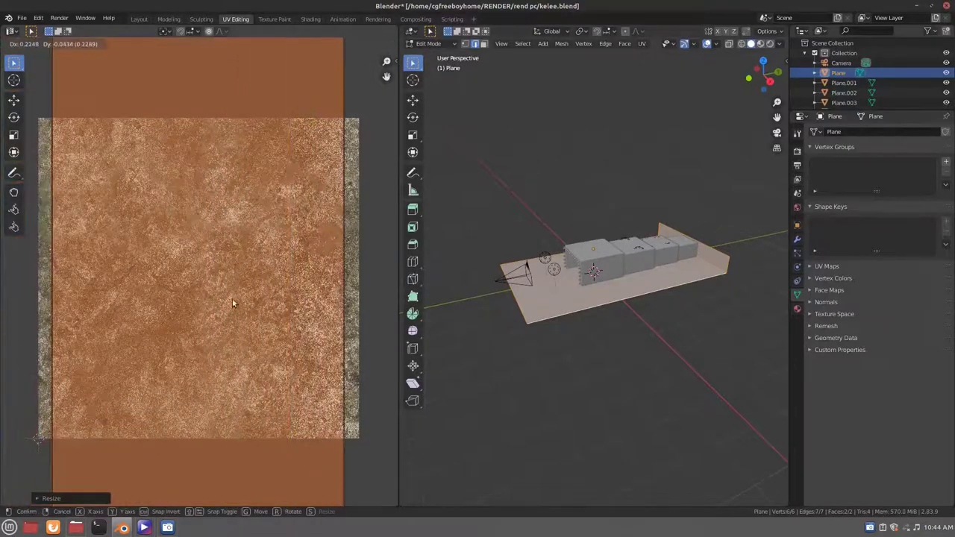
pyautogui.click(262, 295)
# Step: Save the file and link the concrete texture's Color to the floor shader's Roughness
pyautogui.click(321, 19)
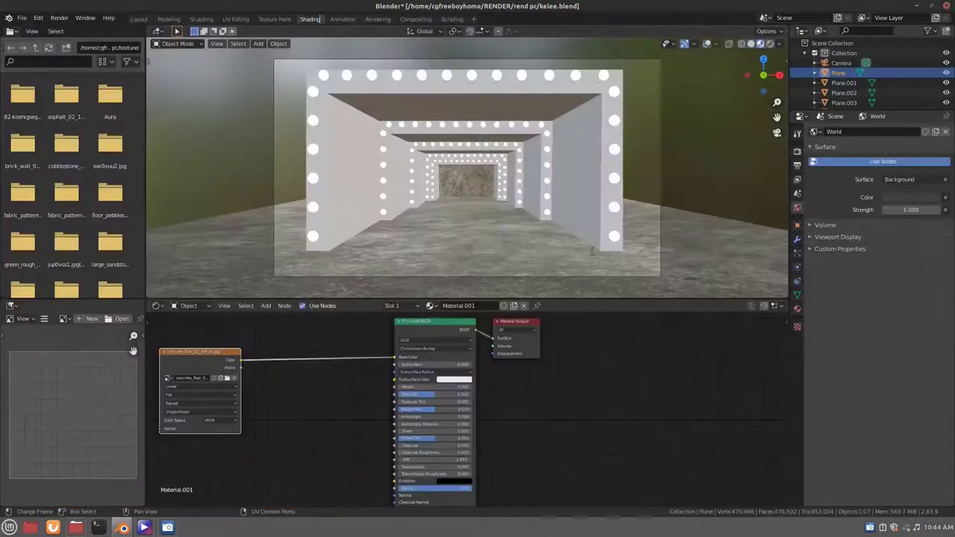
pyautogui.hotkey('ctrl', 's')
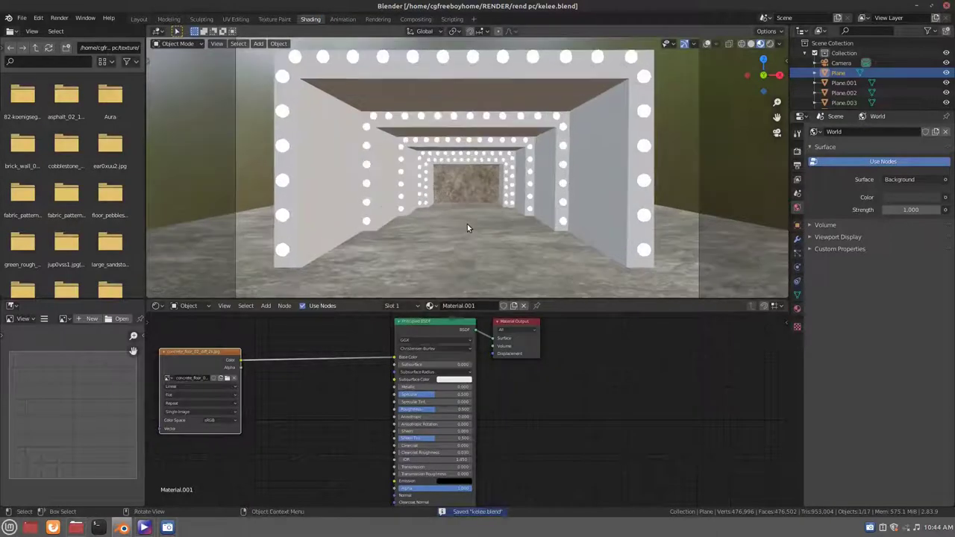
pyautogui.moveTo(431, 328); pyautogui.dragTo(645, 328, button='middle')
pyautogui.scroll(2, 646, 351)
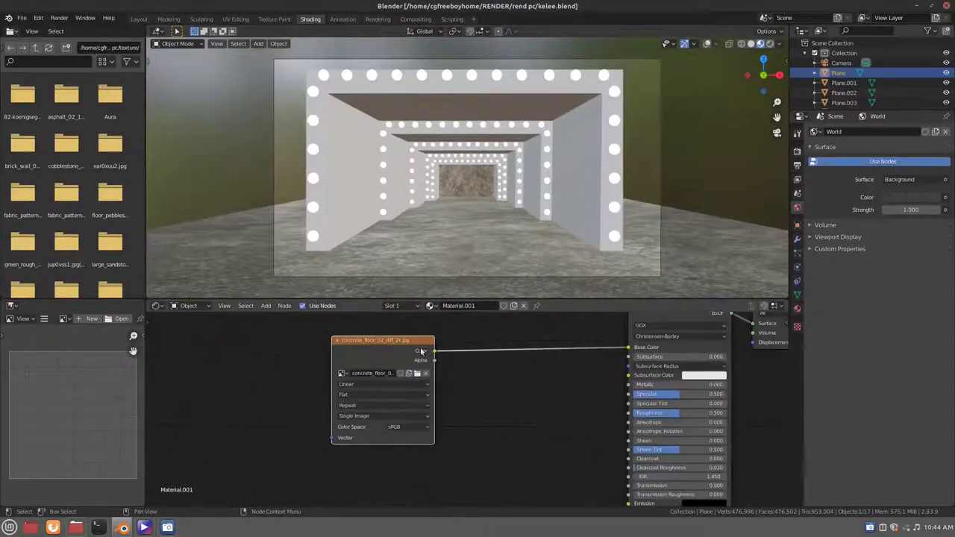
pyautogui.moveTo(389, 341)
pyautogui.mouseDown()
pyautogui.moveTo(305, 337)
pyautogui.moveTo(629, 413)
pyautogui.mouseUp()
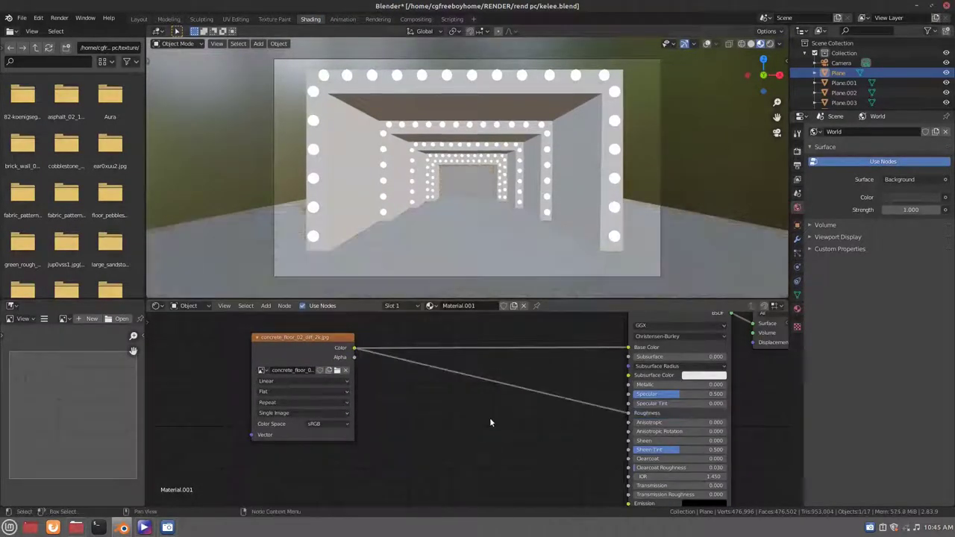
# Step: Switch the viewport to Rendered shading and try Eevee Bloom on, then turn it off
pyautogui.click(770, 44)
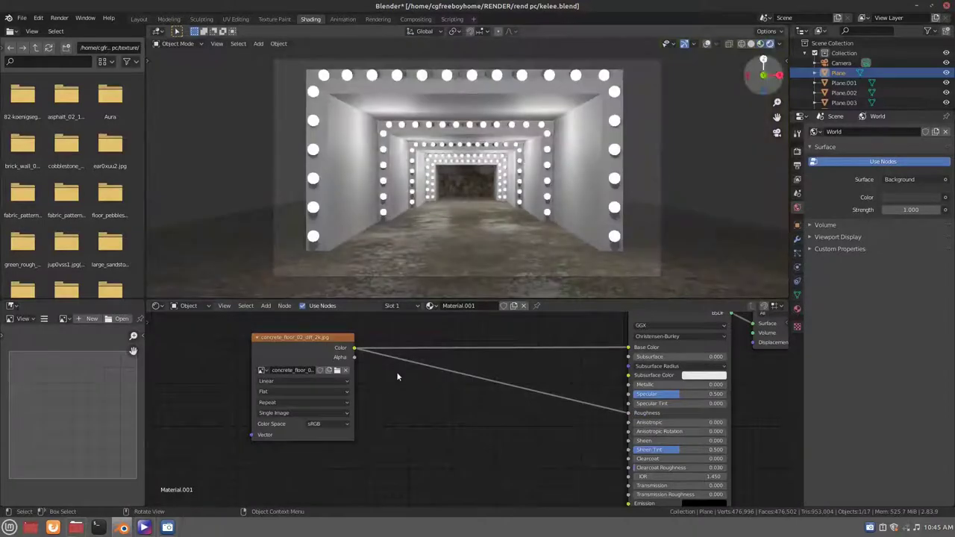
pyautogui.click(797, 151)
pyautogui.click(819, 212)
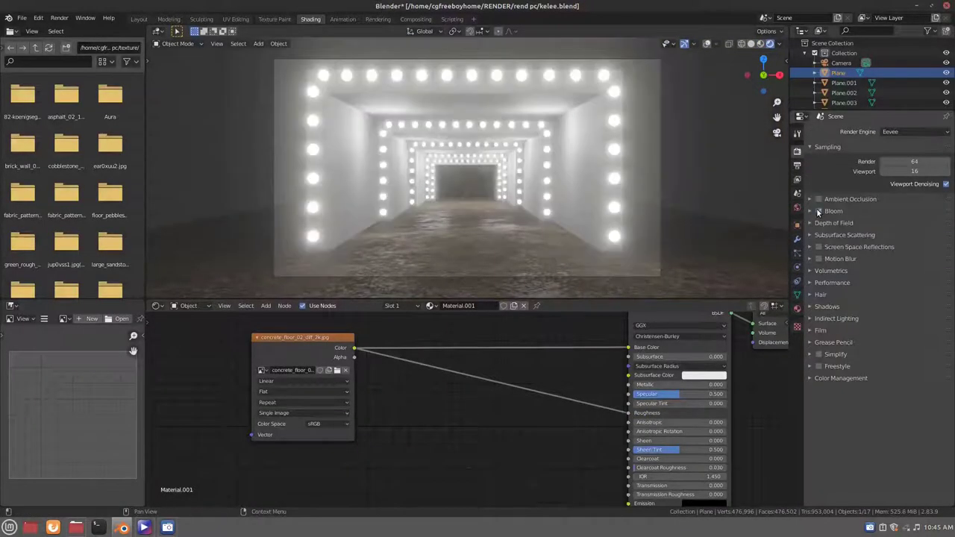
pyautogui.click(819, 212)
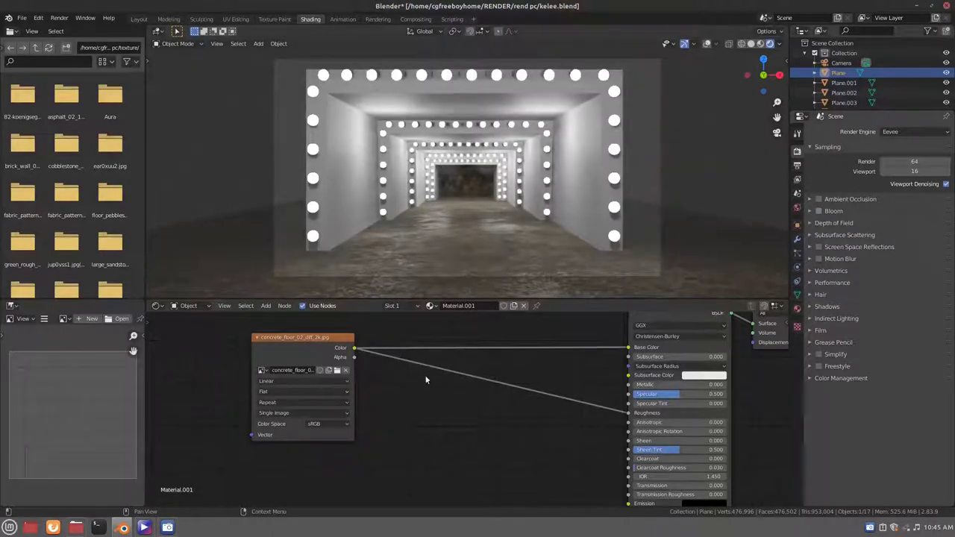
pyautogui.hotkey('shift', 'a')
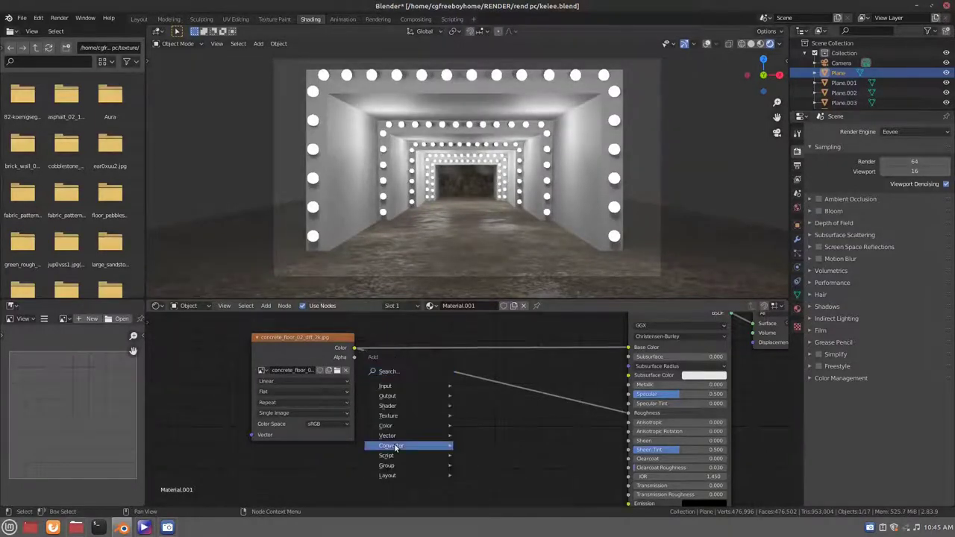
# Step: Insert a ColorRamp node between the concrete texture and Roughness, keeping Color wired to Base Color
pyautogui.press('Escape')
pyautogui.hotkey('shift', 'a')
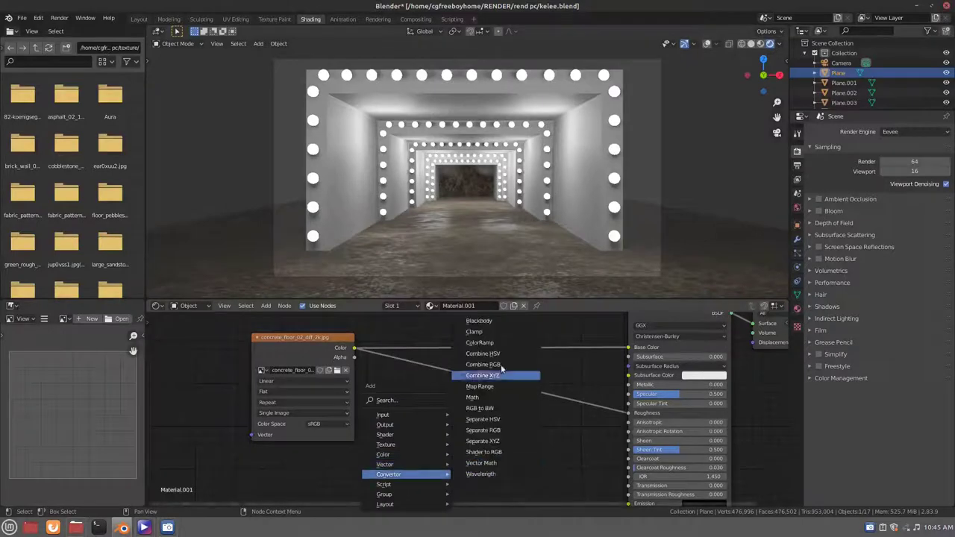
pyautogui.click(490, 336)
pyautogui.click(491, 402)
pyautogui.click(488, 402)
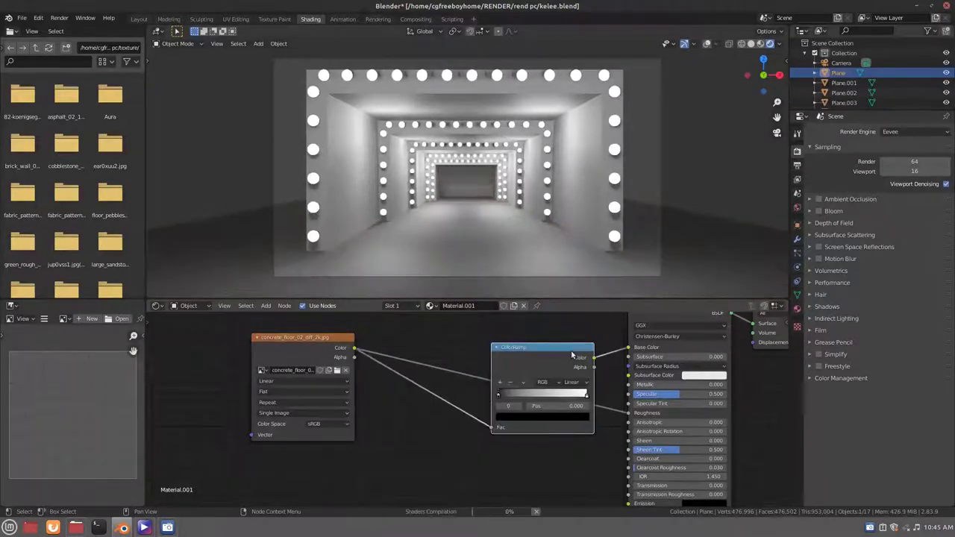
pyautogui.moveTo(491, 427); pyautogui.dragTo(628, 350)
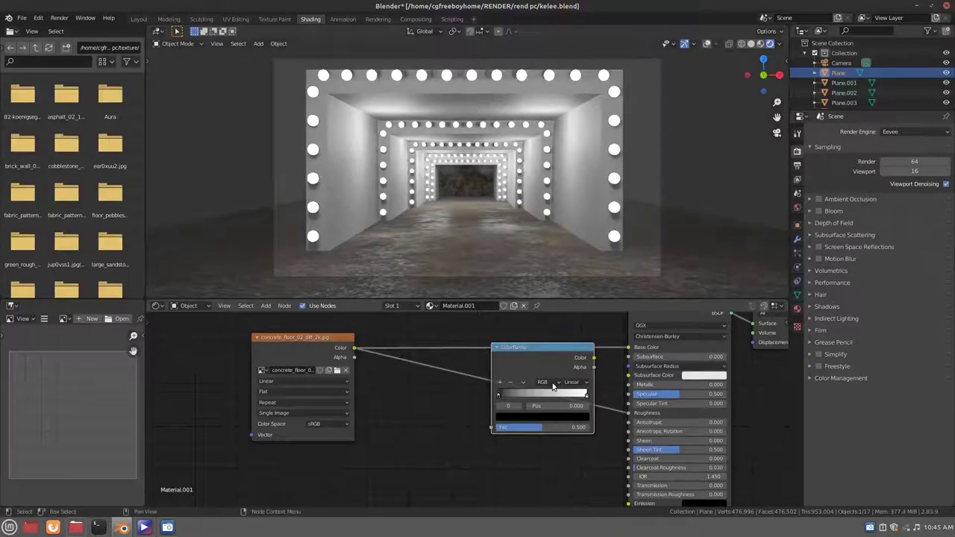
pyautogui.moveTo(576, 357); pyautogui.dragTo(530, 390)
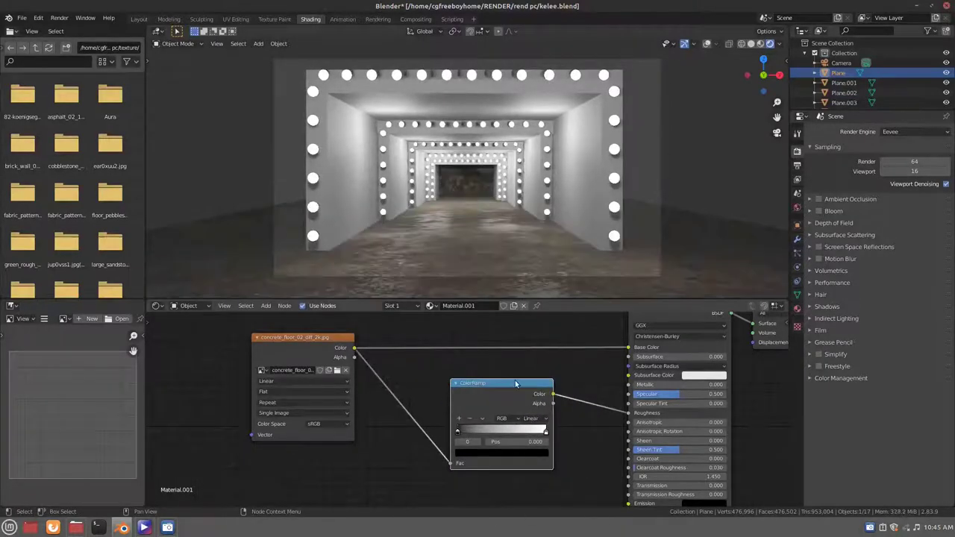
# Step: Drop the World surface colour's Value to 0 for a black background
pyautogui.click(798, 207)
pyautogui.click(905, 197)
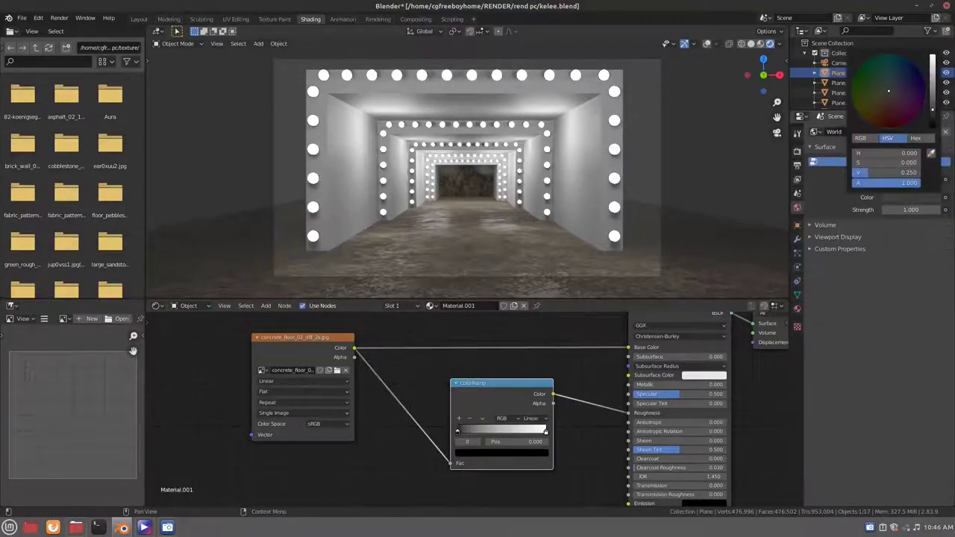
pyautogui.moveTo(932, 97); pyautogui.dragTo(933, 138)
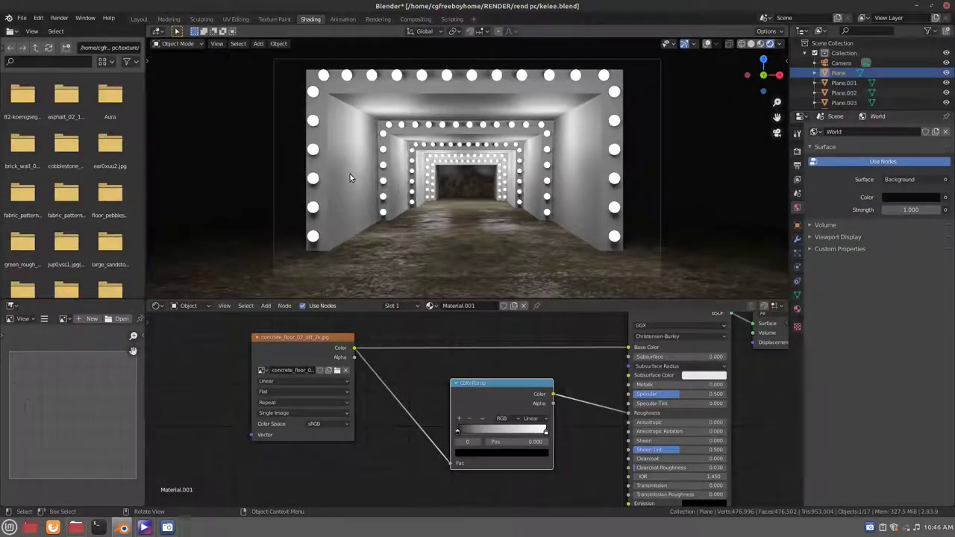
# Step: In Edit Mode, select the corridor's far end wall face and delete it
pyautogui.press('Tab')
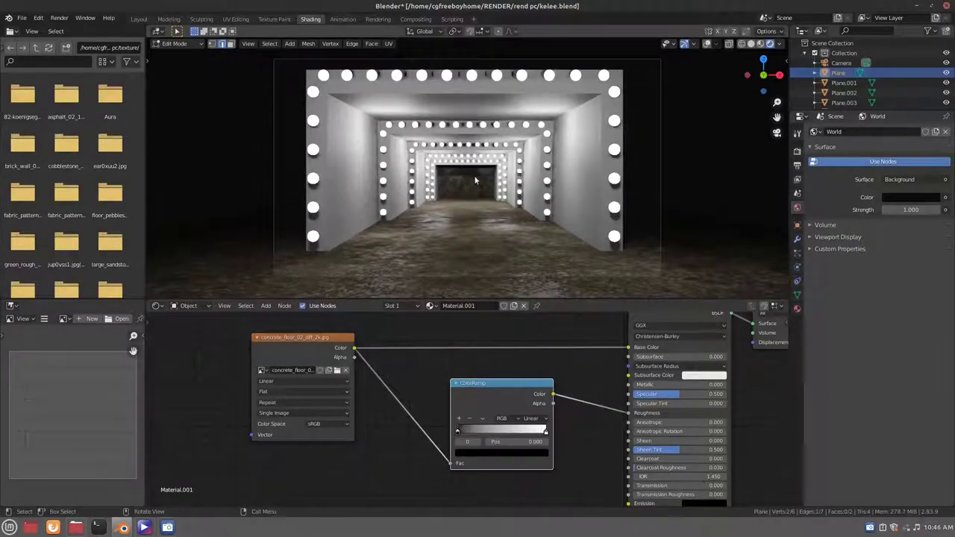
pyautogui.press('x')
pyautogui.click(473, 176)
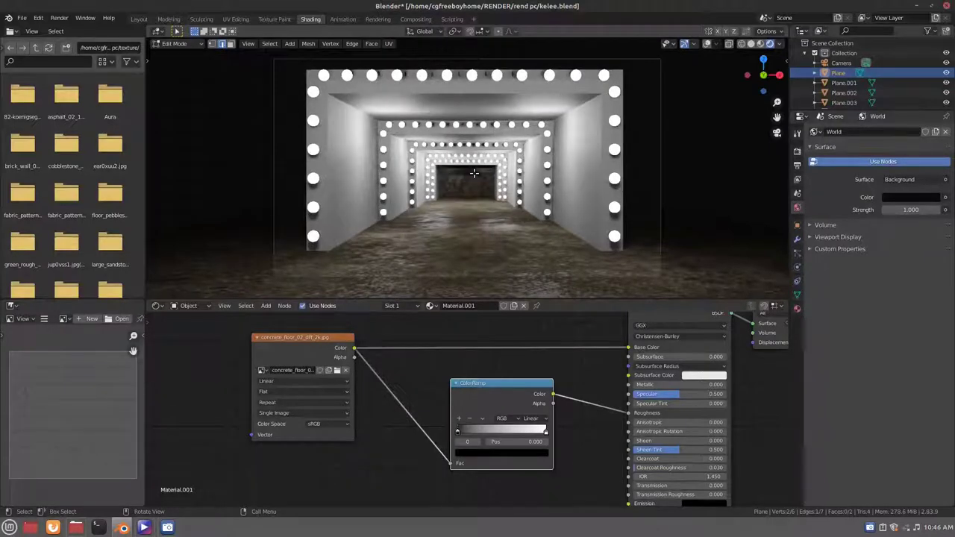
pyautogui.press('3')
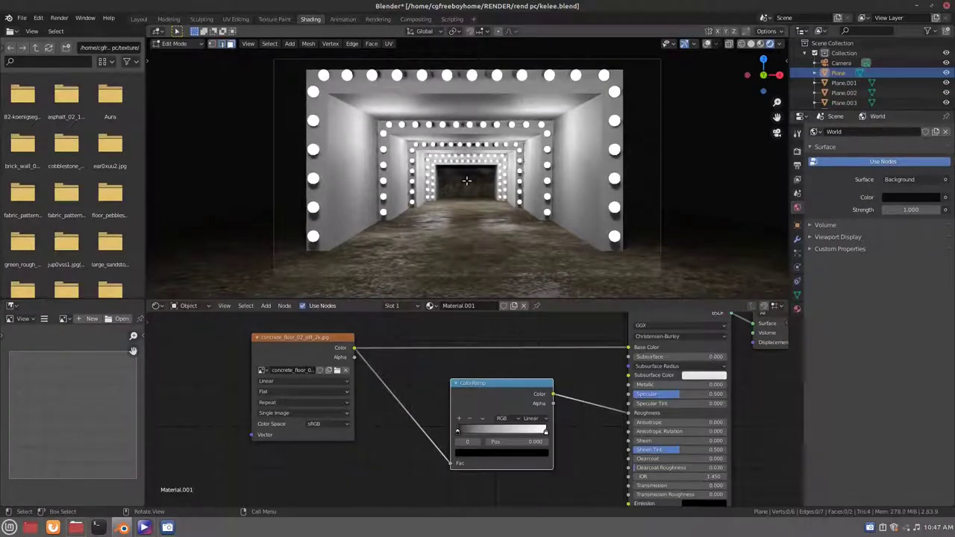
pyautogui.click(463, 186)
pyautogui.press('x')
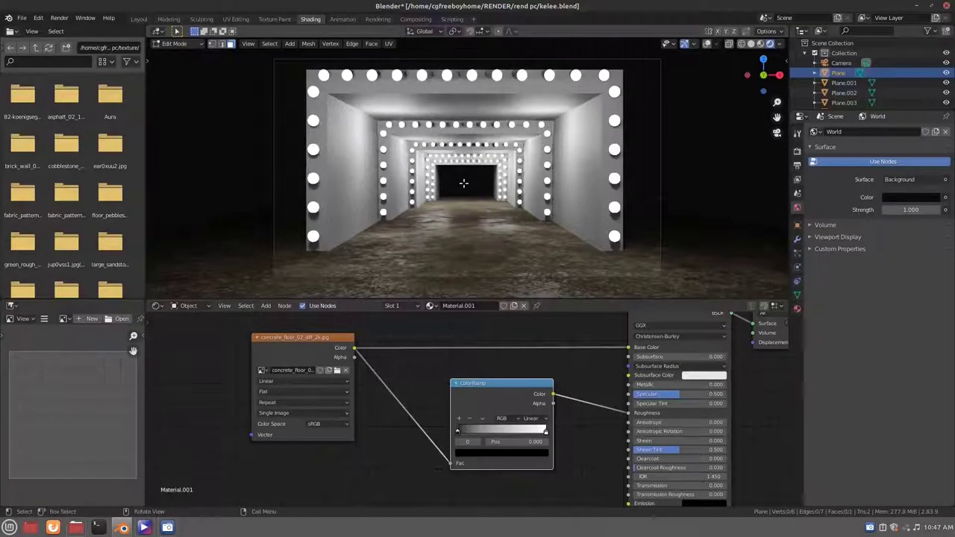
pyautogui.press('Tab')
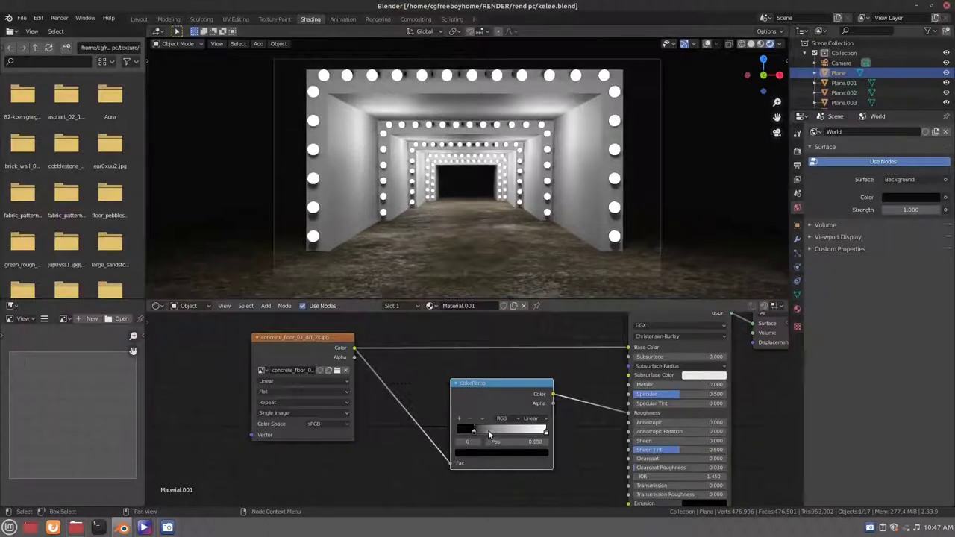
# Step: Retune the ColorRamp's black and white stops, white ending at 0.632, and also link its Color to Specular
pyautogui.moveTo(457, 431); pyautogui.dragTo(439, 437)
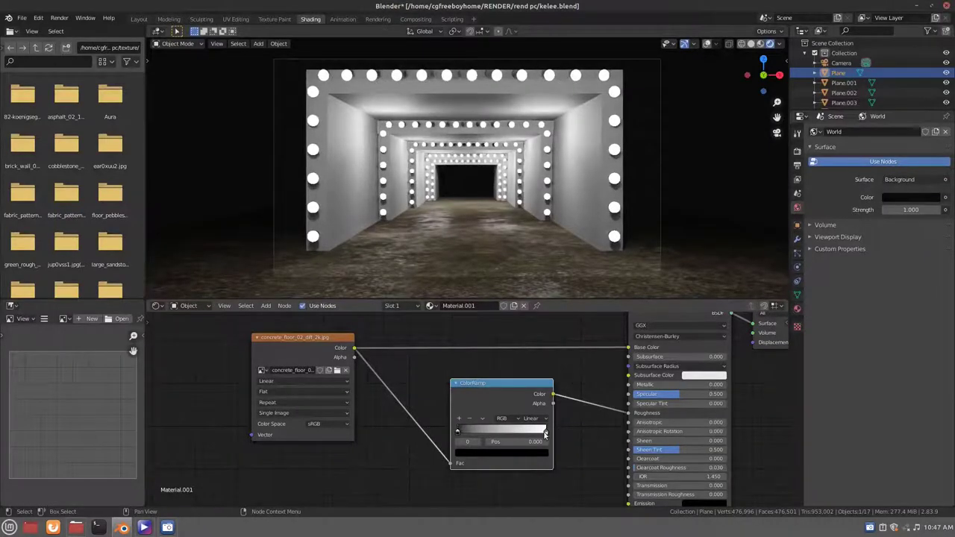
pyautogui.moveTo(547, 432); pyautogui.dragTo(495, 427)
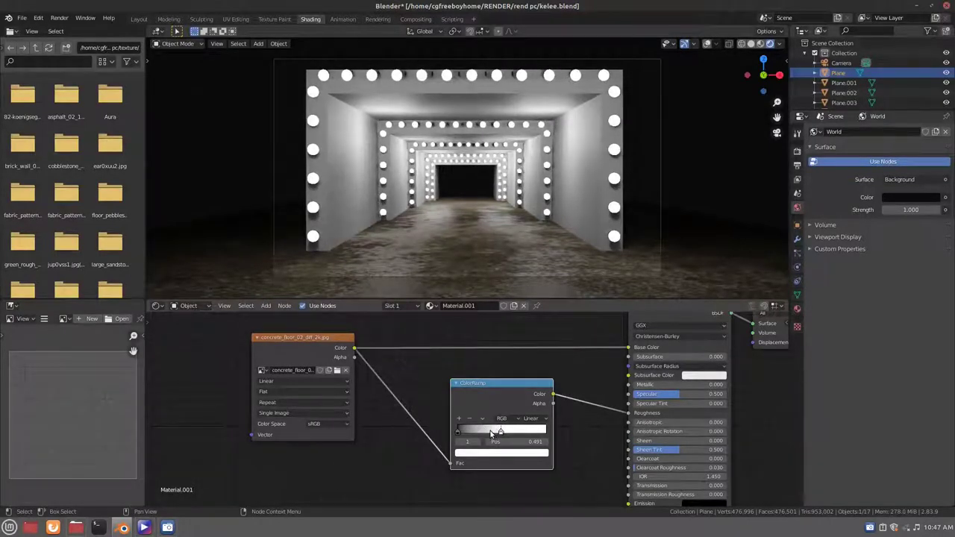
pyautogui.moveTo(500, 433); pyautogui.dragTo(486, 431)
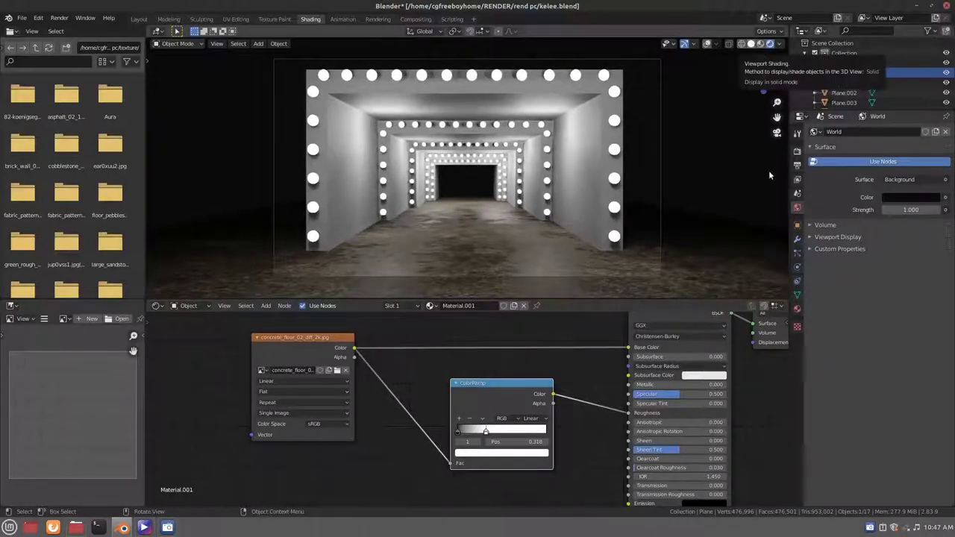
pyautogui.click(460, 432)
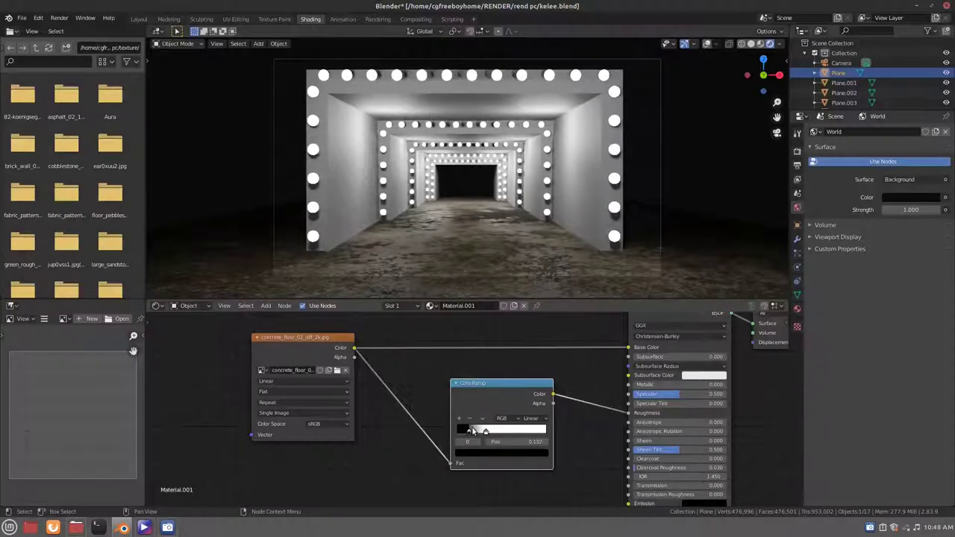
pyautogui.moveTo(472, 431)
pyautogui.mouseDown()
pyautogui.moveTo(508, 429)
pyautogui.moveTo(472, 443)
pyautogui.moveTo(523, 431)
pyautogui.mouseUp()
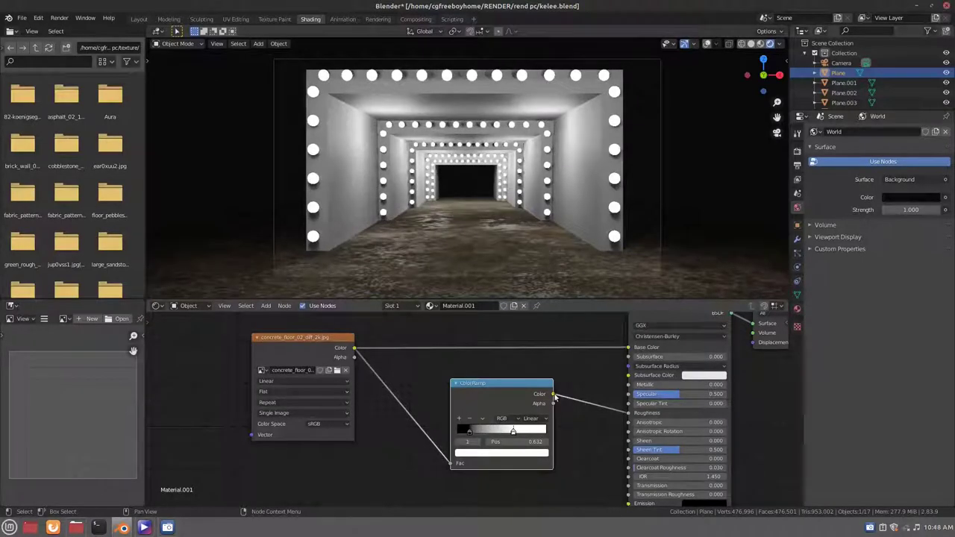
pyautogui.moveTo(553, 393); pyautogui.dragTo(628, 394)
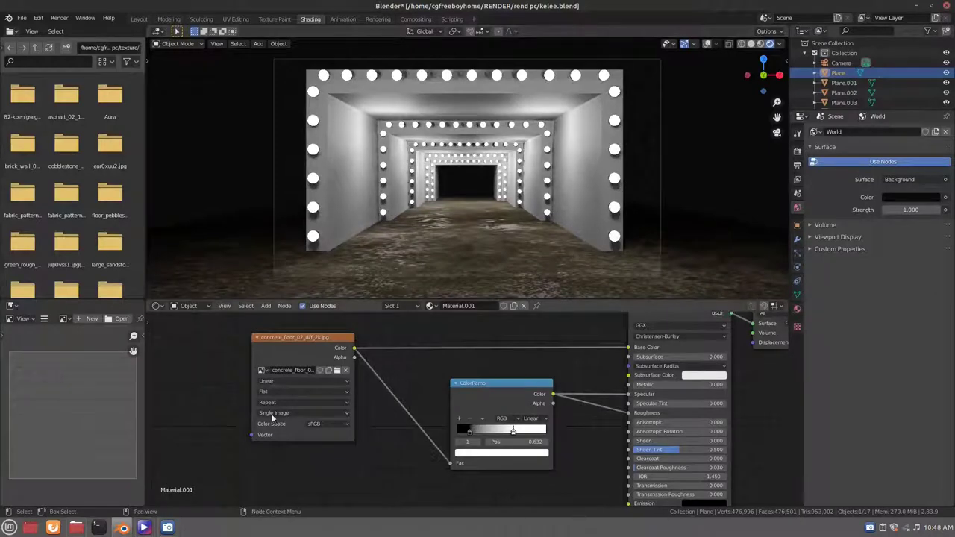
pyautogui.moveTo(679, 336); pyautogui.dragTo(539, 373, button='middle')
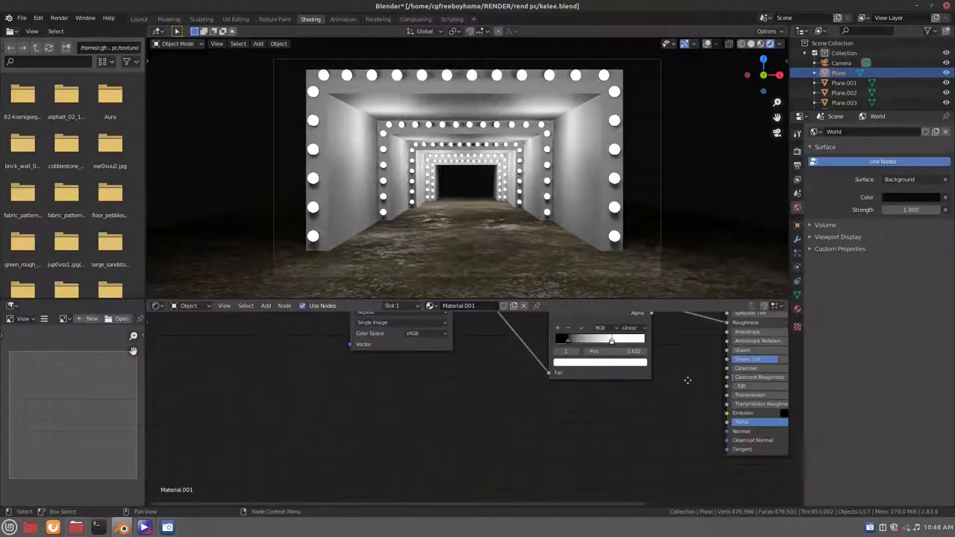
# Step: Add a Bump node and feed the concrete texture's Color into its Height input
pyautogui.scroll(-2, 540, 373)
pyautogui.scroll(-1, 540, 374)
pyautogui.hotkey('shift', 'a')
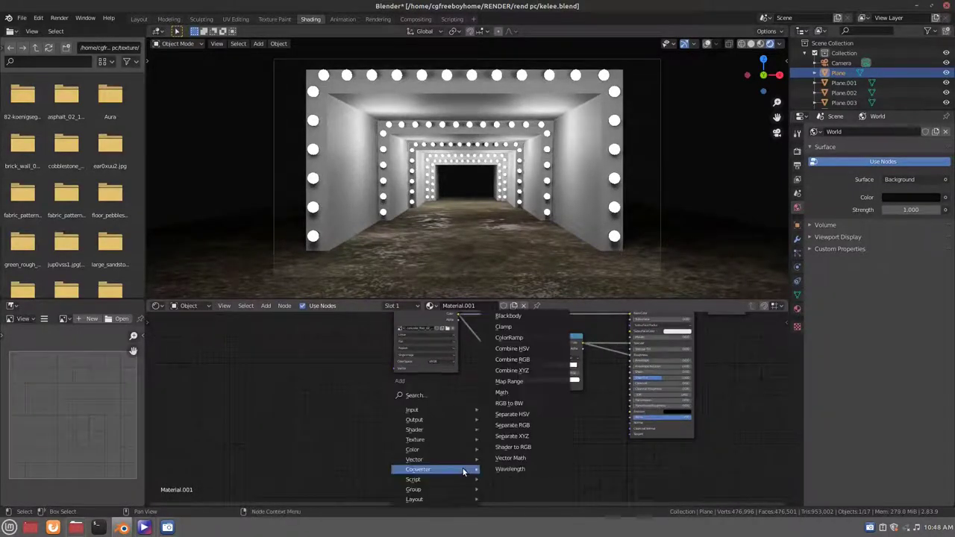
pyautogui.moveTo(414, 459)
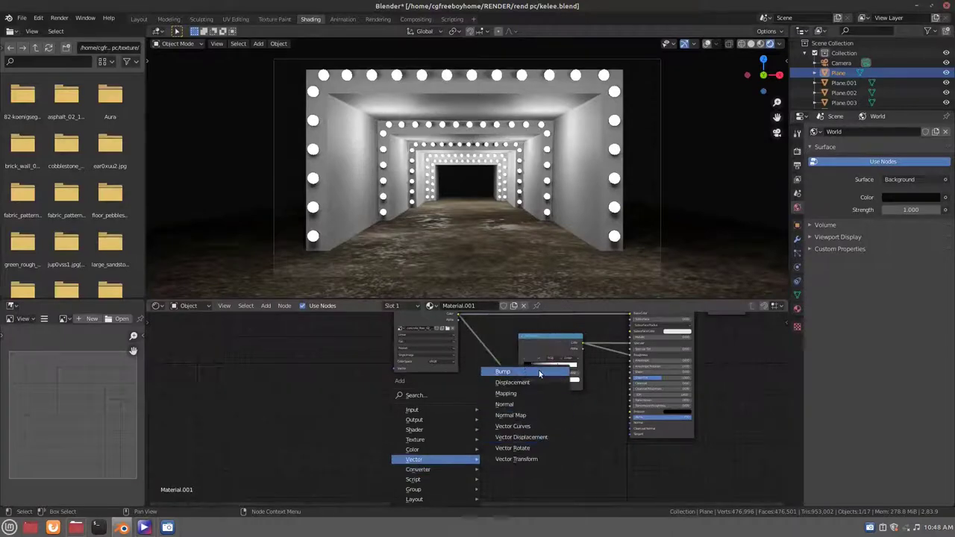
pyautogui.click(552, 374)
pyautogui.moveTo(530, 441); pyautogui.dragTo(456, 314)
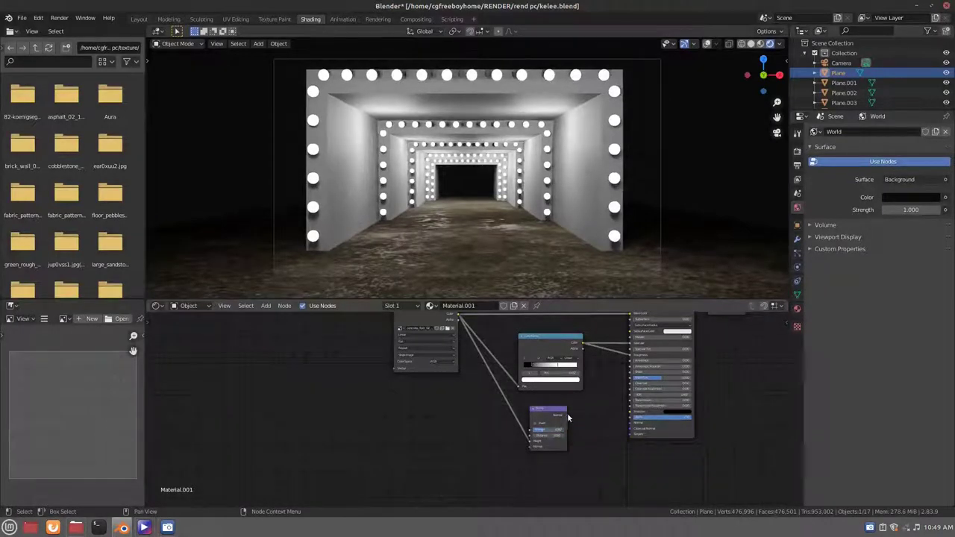
pyautogui.moveTo(567, 415); pyautogui.dragTo(624, 427)
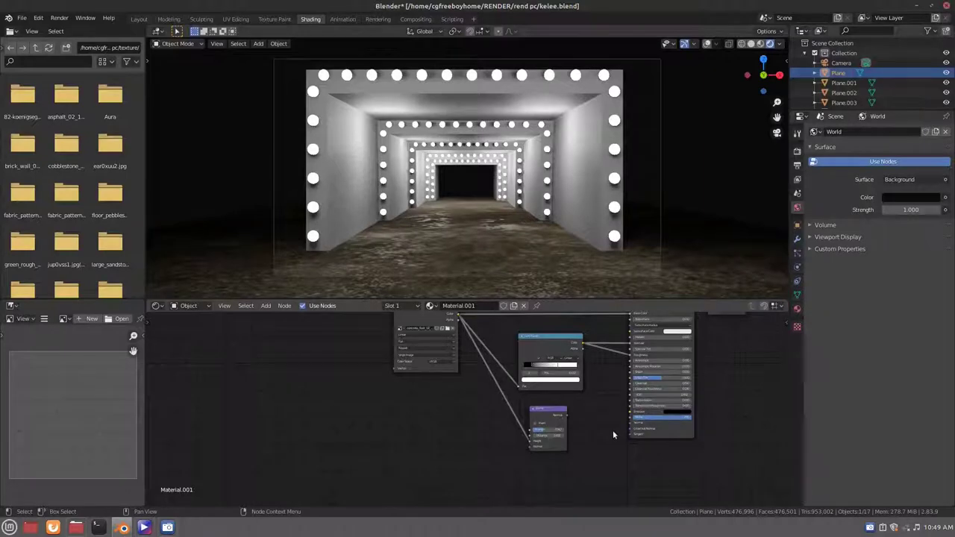
# Step: Plug Bump Normal into the shader's Normal and lower Bump Strength to 0.075
pyautogui.click(741, 43)
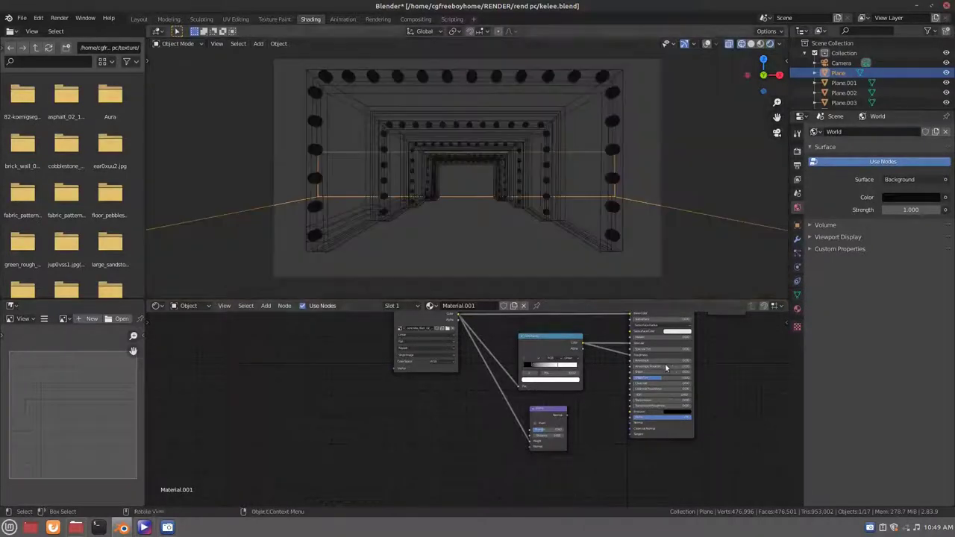
pyautogui.scroll(2, 509, 351)
pyautogui.moveTo(703, 435); pyautogui.dragTo(614, 418)
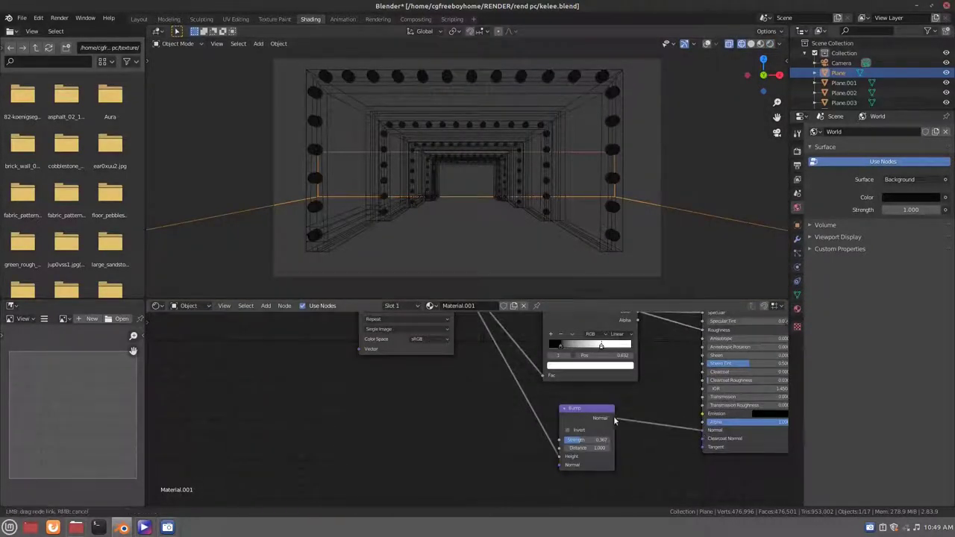
pyautogui.click(797, 309)
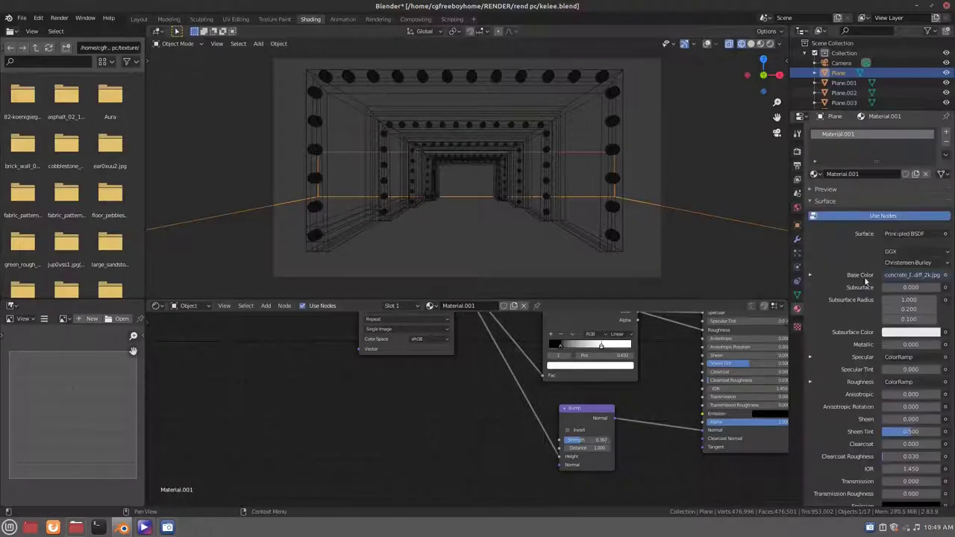
pyautogui.click(812, 193)
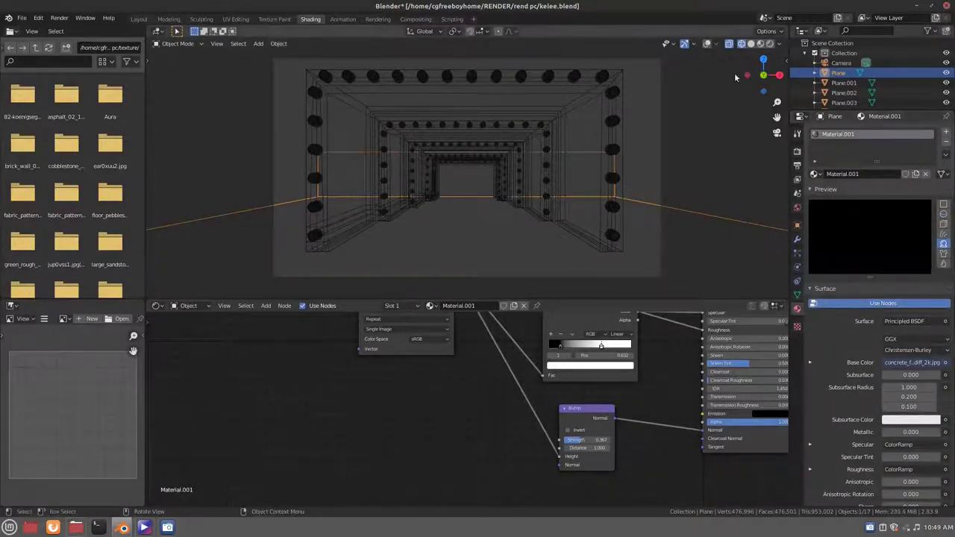
pyautogui.click(770, 44)
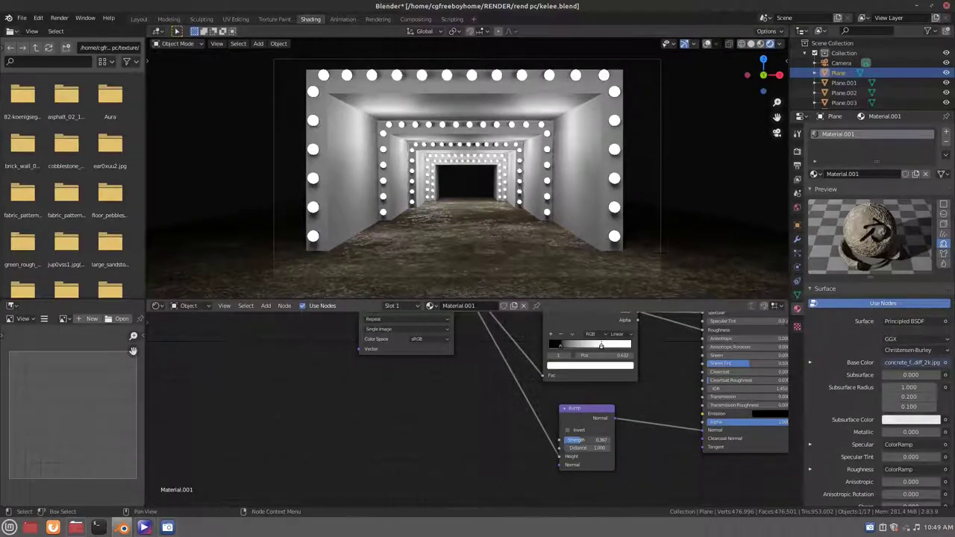
pyautogui.moveTo(586, 439); pyautogui.dragTo(478, 416)
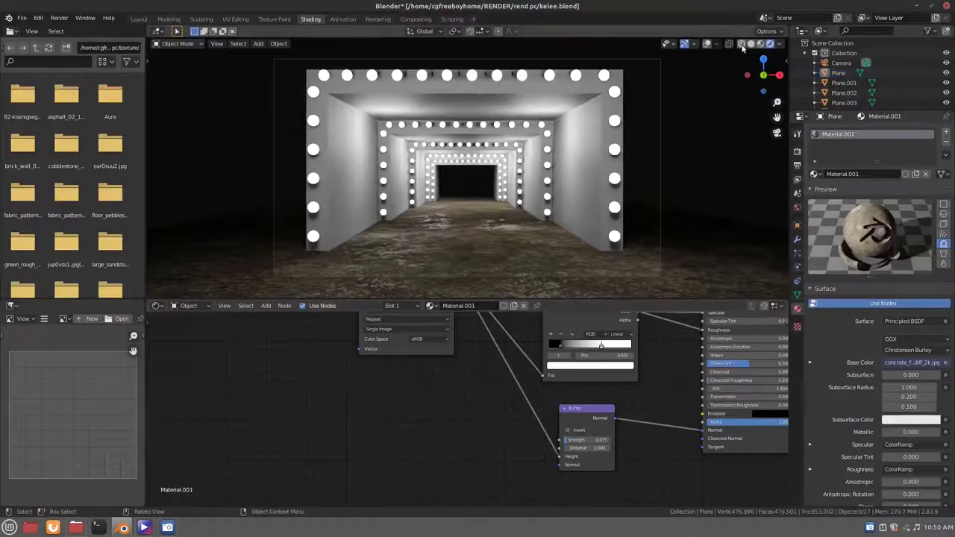
pyautogui.hotkey('shift', 'z')
# Step: Select Plane.001, save, and give its white material Metallic 0.333 and Roughness 0.225
pyautogui.click(327, 138)
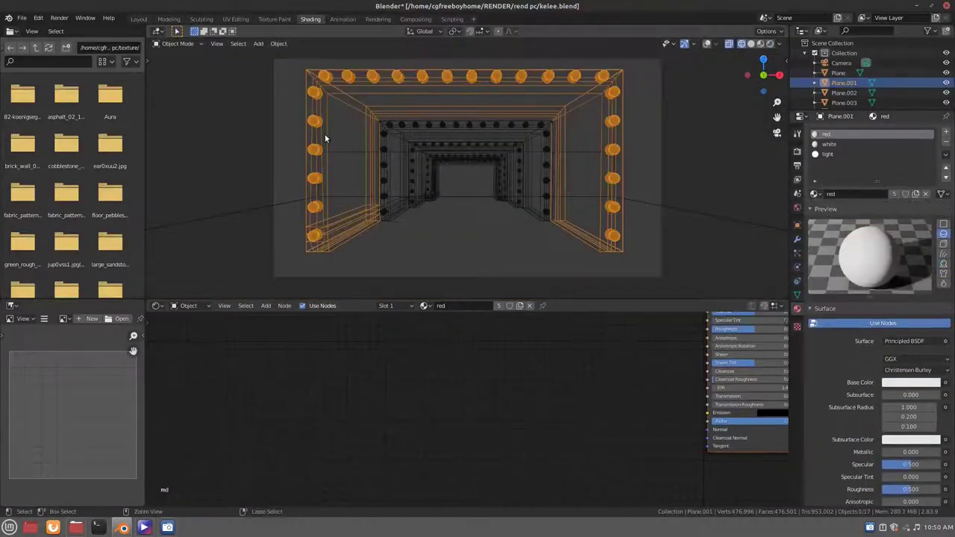
pyautogui.hotkey('ctrl', 's')
pyautogui.click(829, 144)
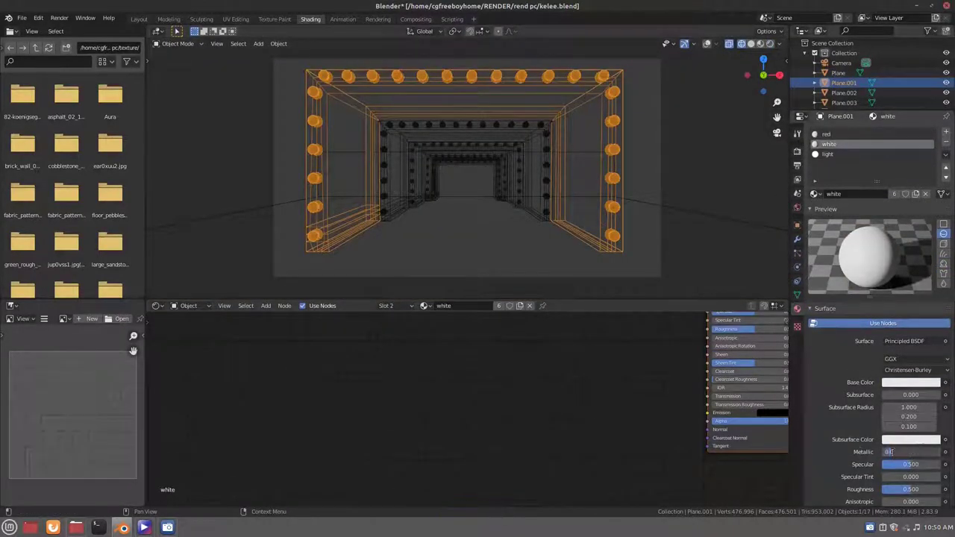
pyautogui.moveTo(888, 452); pyautogui.dragTo(832, 475)
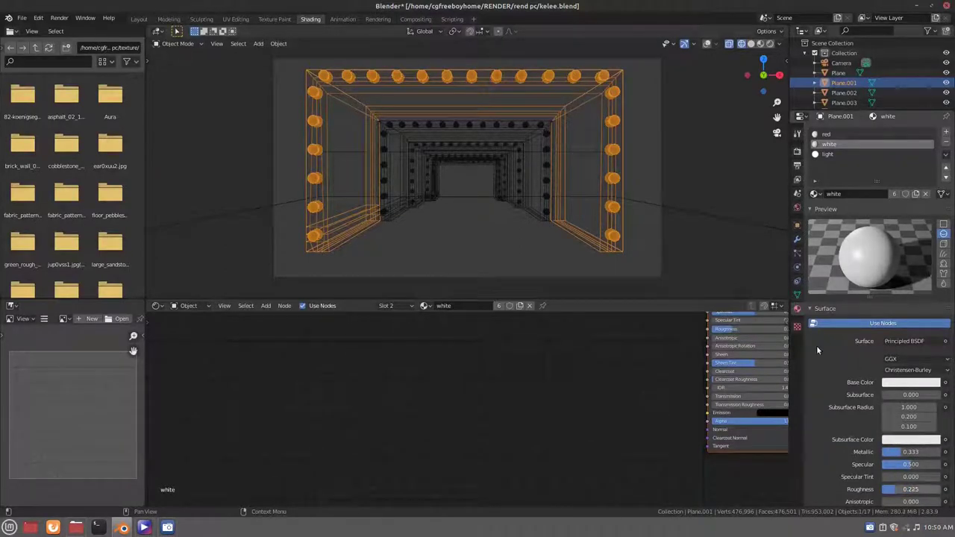
pyautogui.click(828, 135)
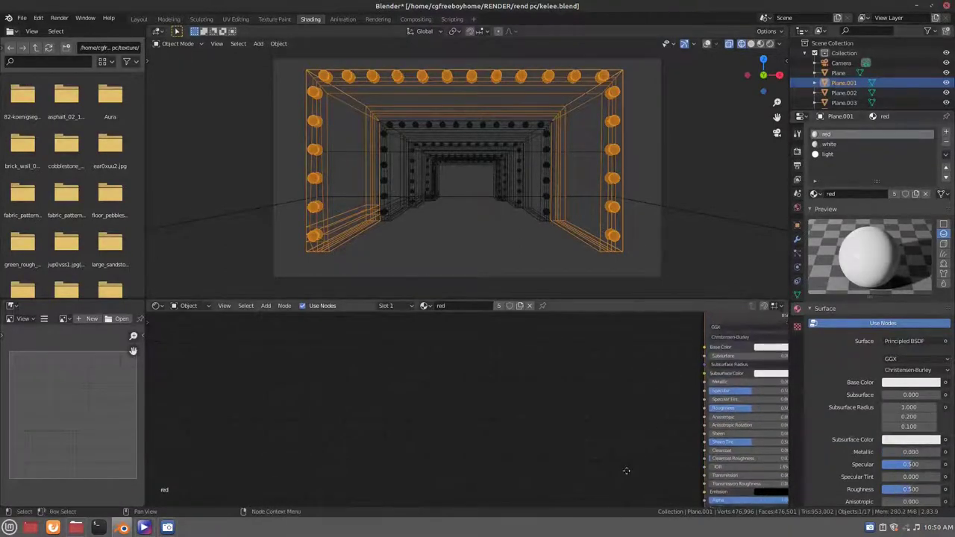
# Step: Add Noise Texture and Bump nodes, linking Noise Fac to Bump Height and Bump Normal to the BSDF Normal
pyautogui.hotkey('shift', 'a')
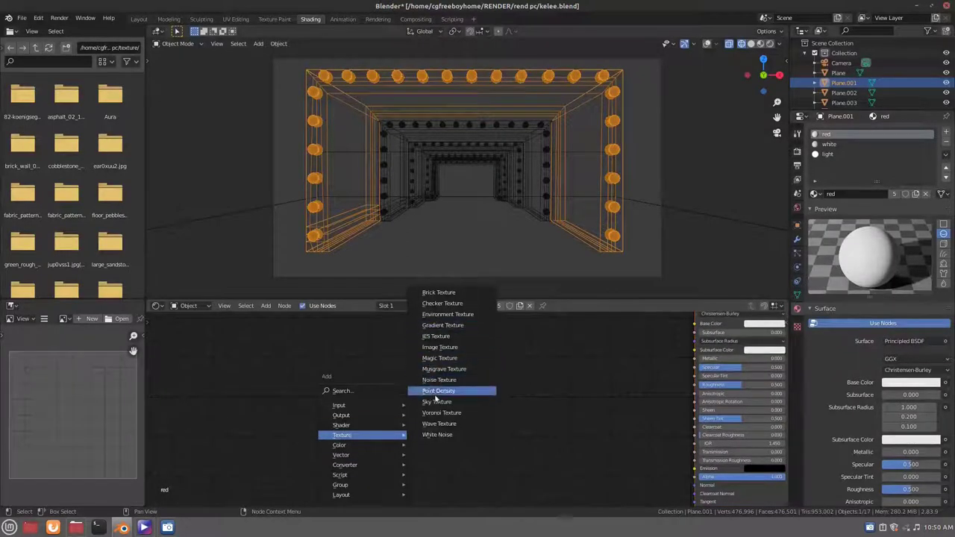
pyautogui.click(446, 394)
pyautogui.click(358, 435)
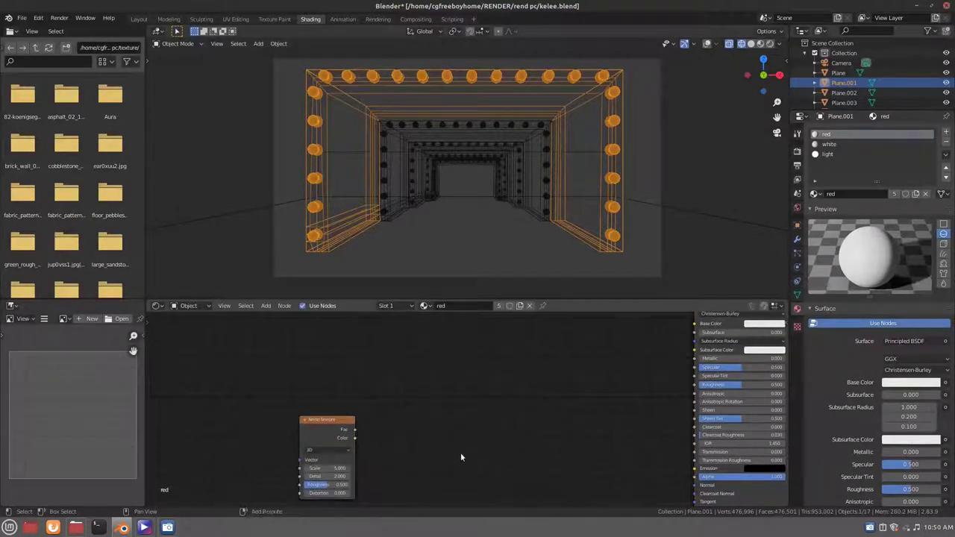
pyautogui.hotkey('shift', 'a')
pyautogui.click(500, 377)
pyautogui.click(579, 461)
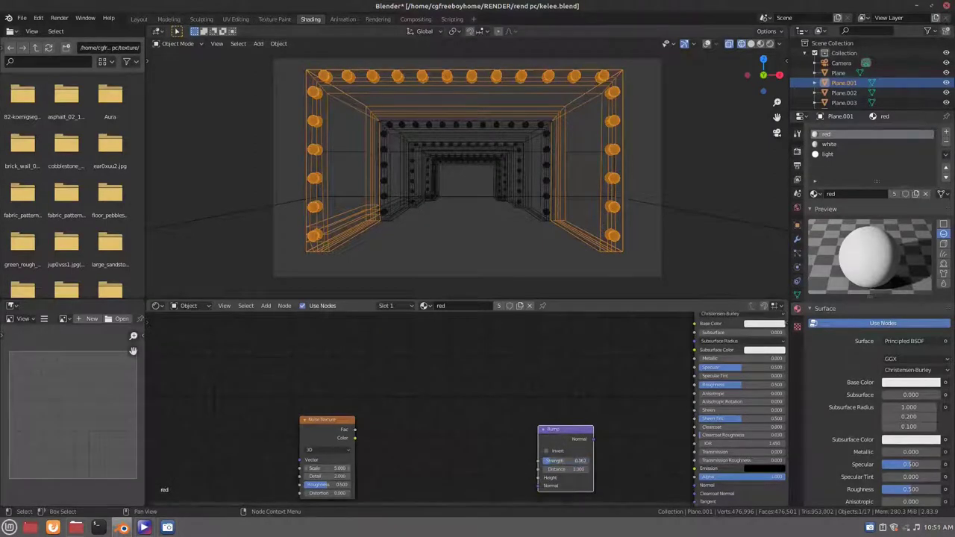
pyautogui.moveTo(354, 430); pyautogui.dragTo(538, 478)
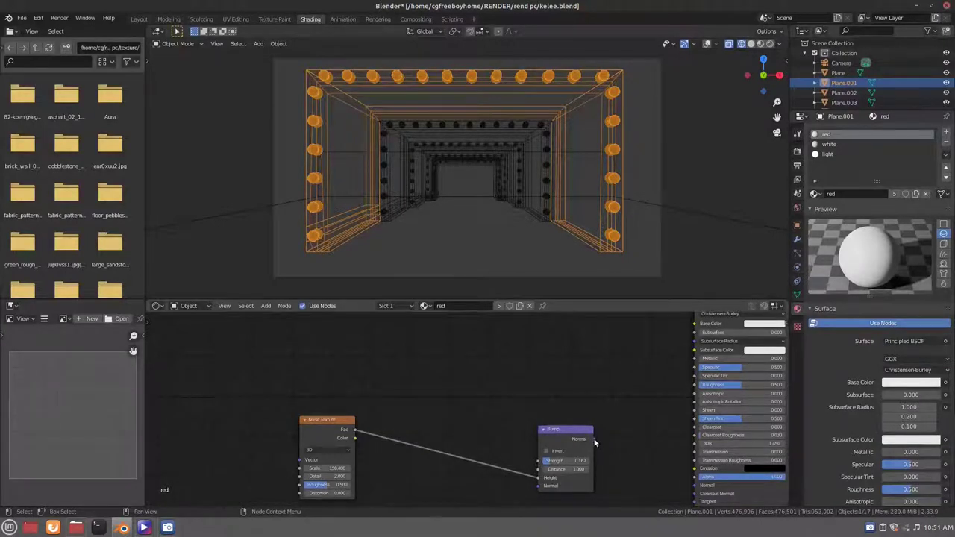
pyautogui.moveTo(593, 439); pyautogui.dragTo(695, 485)
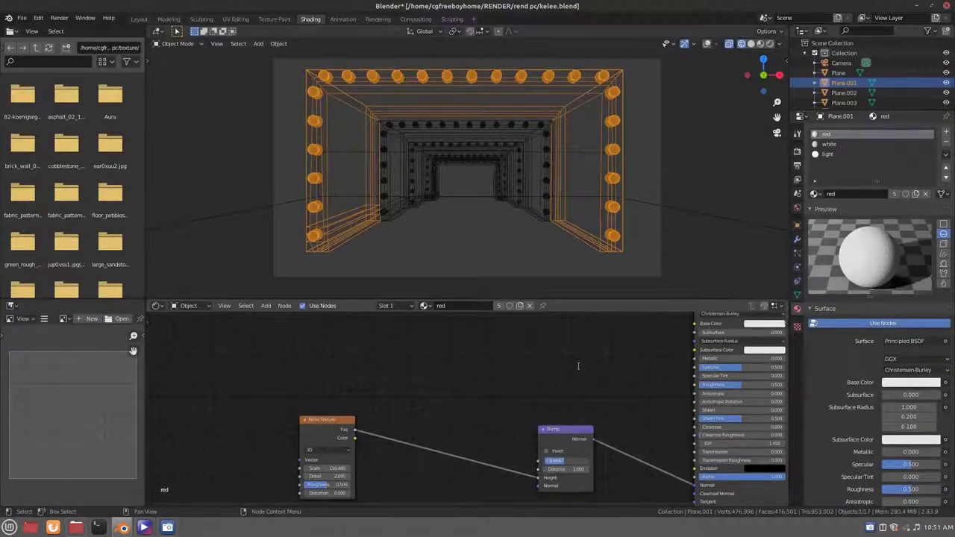
# Step: Set the Base Color to red, save in rendered shading, and raise the noise Scale for finer bumps
pyautogui.click(764, 324)
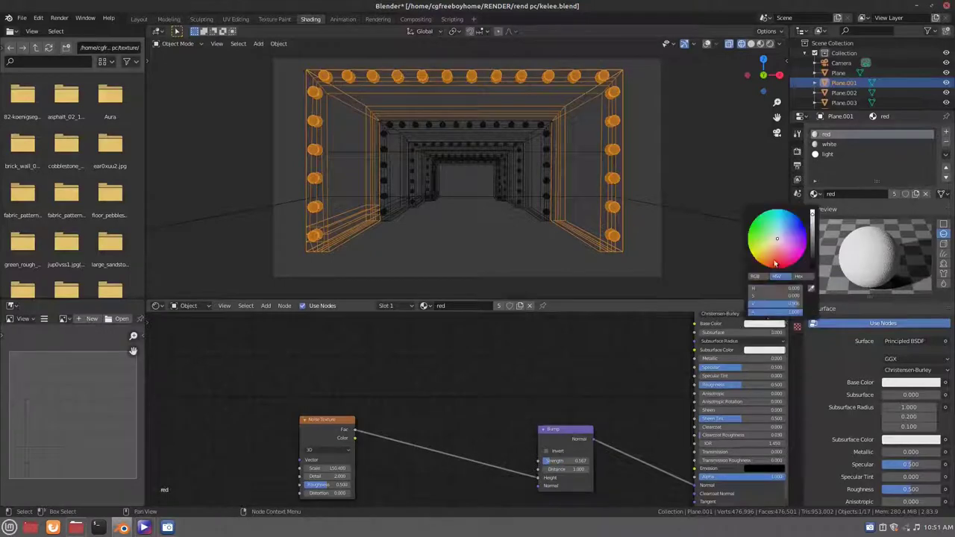
pyautogui.click(775, 263)
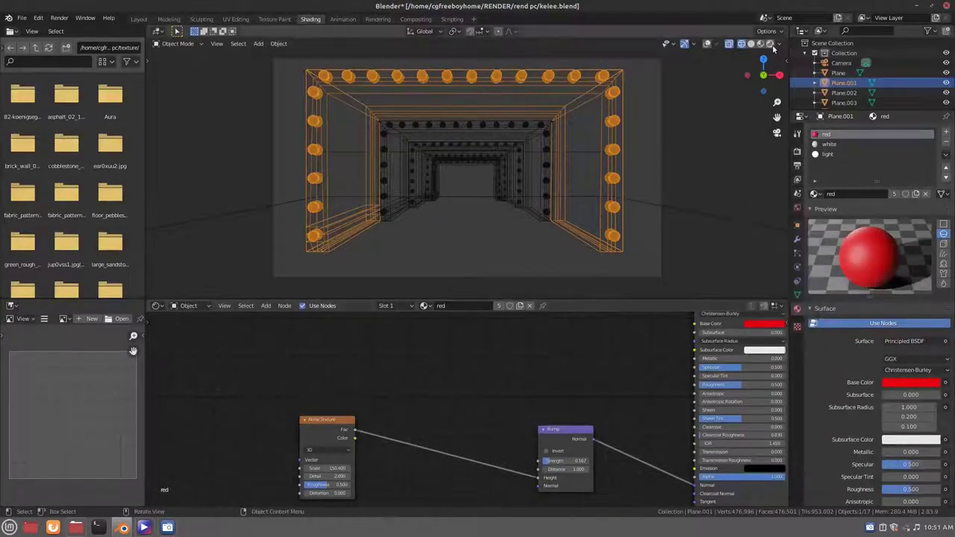
pyautogui.hotkey('shift', 'z')
pyautogui.hotkey('ctrl', 's')
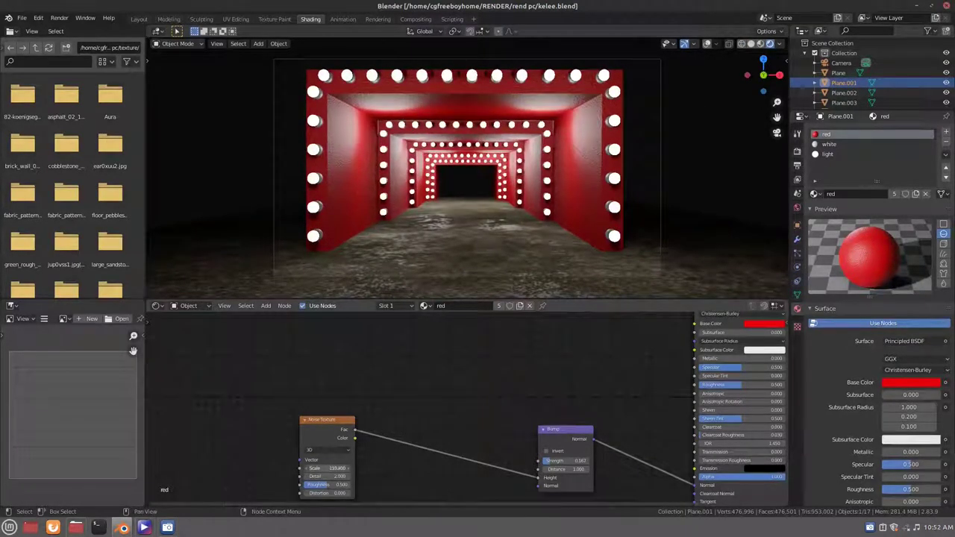
pyautogui.moveTo(326, 468); pyautogui.dragTo(350, 387)
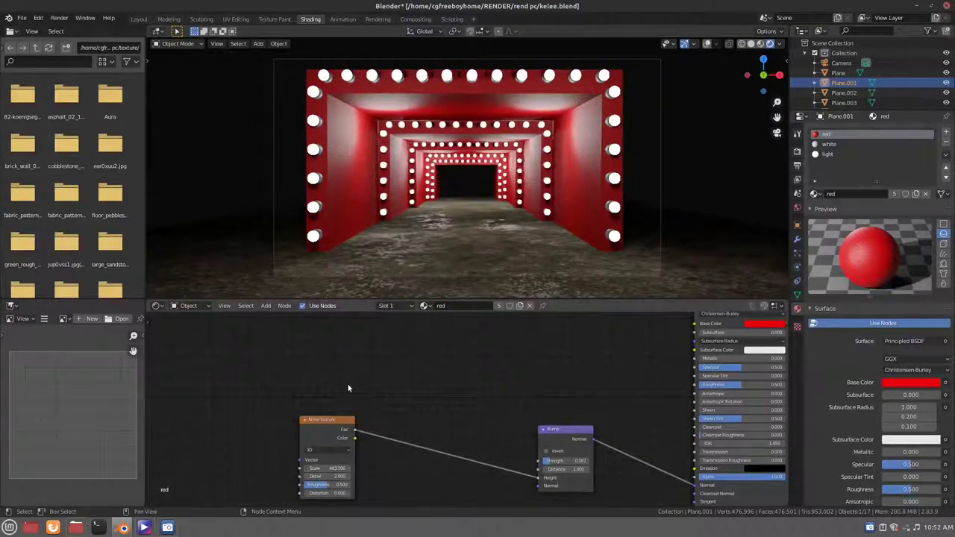
pyautogui.moveTo(315, 468)
pyautogui.mouseDown()
pyautogui.moveTo(358, 468)
pyautogui.moveTo(373, 405)
pyautogui.mouseUp()
# Step: Set the red material's Roughness to 0.650 and Specular to 0.095
pyautogui.click(751, 43)
pyautogui.moveTo(743, 384)
pyautogui.mouseDown()
pyautogui.moveTo(716, 384)
pyautogui.moveTo(754, 384)
pyautogui.moveTo(721, 367)
pyautogui.mouseUp()
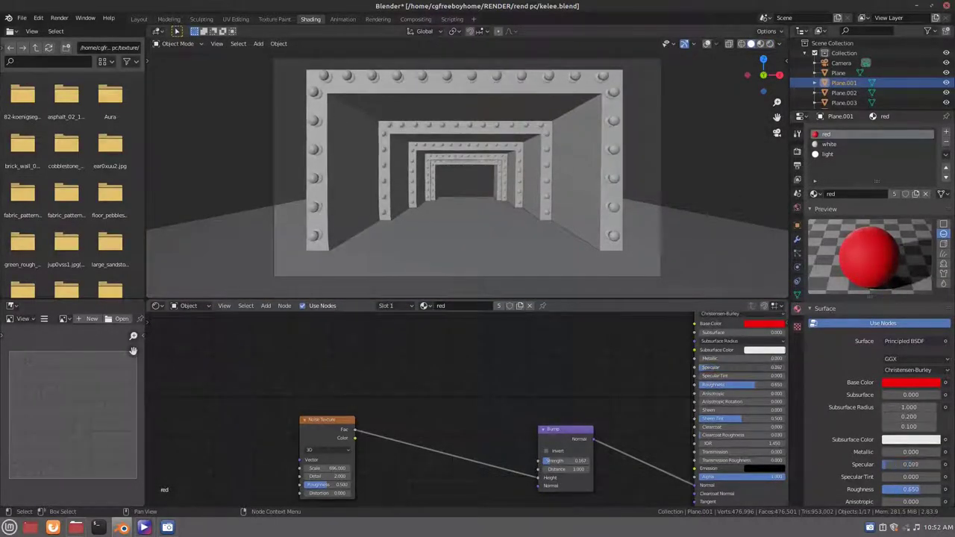
pyautogui.click(770, 43)
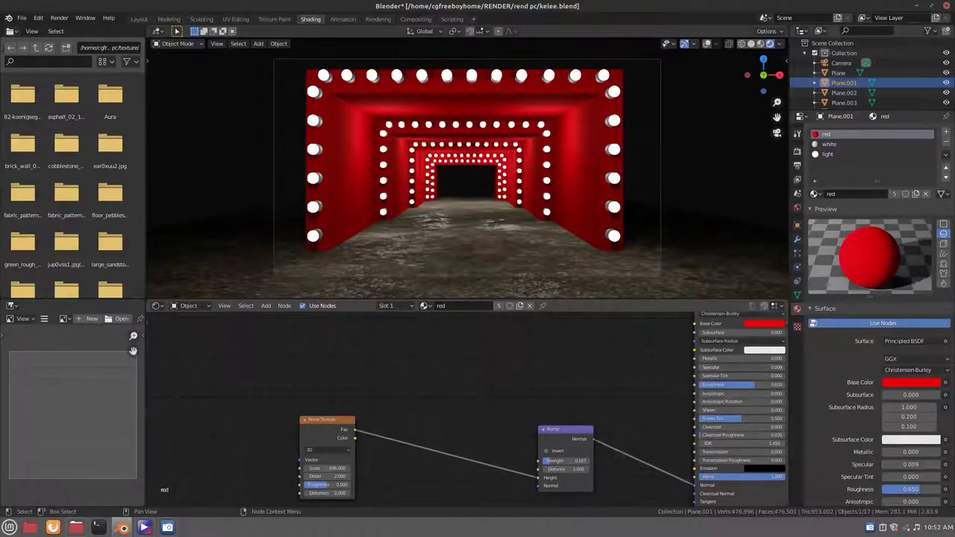
pyautogui.moveTo(907, 464); pyautogui.dragTo(922, 465)
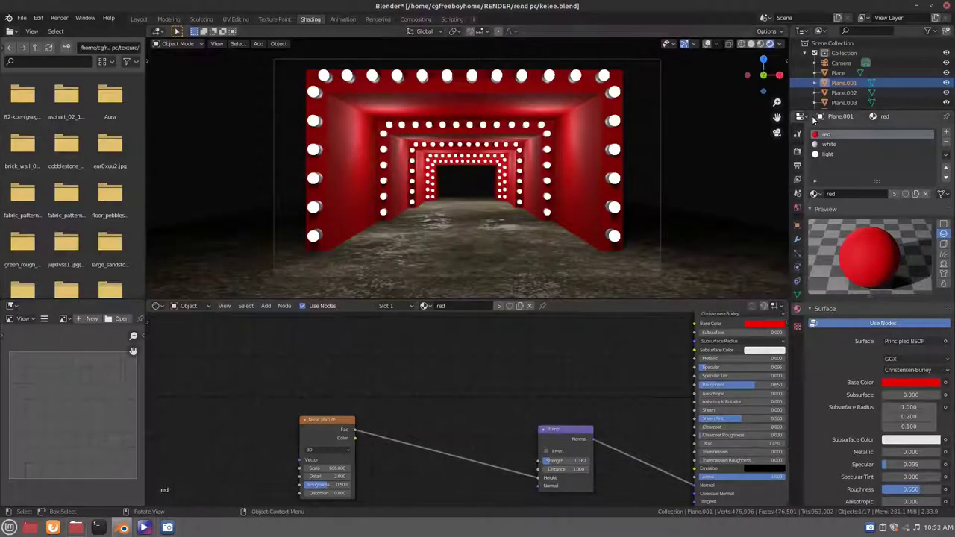
# Step: In wireframe view, set the red material's Specular to 0.355 and Roughness to 0.582, then show render settings
pyautogui.click(741, 43)
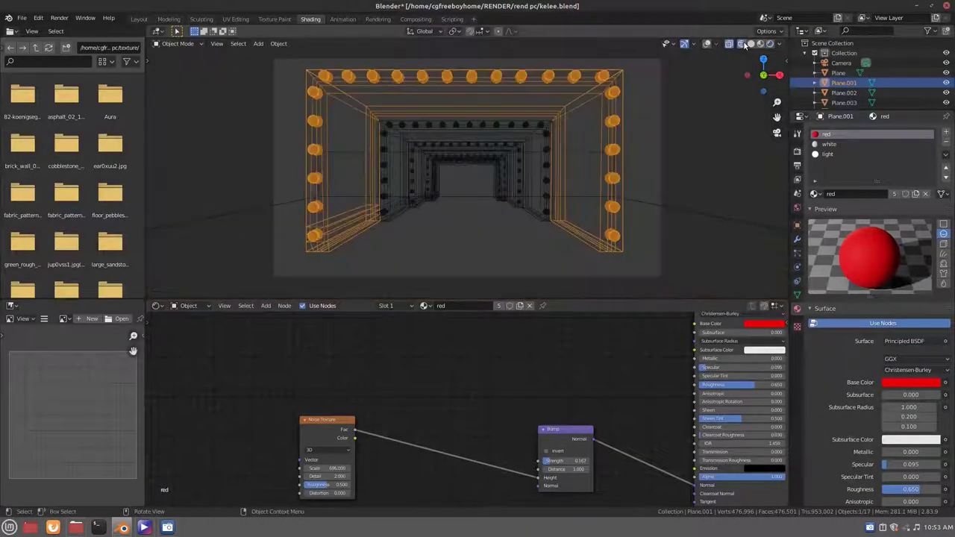
pyautogui.moveTo(713, 367); pyautogui.dragTo(784, 384)
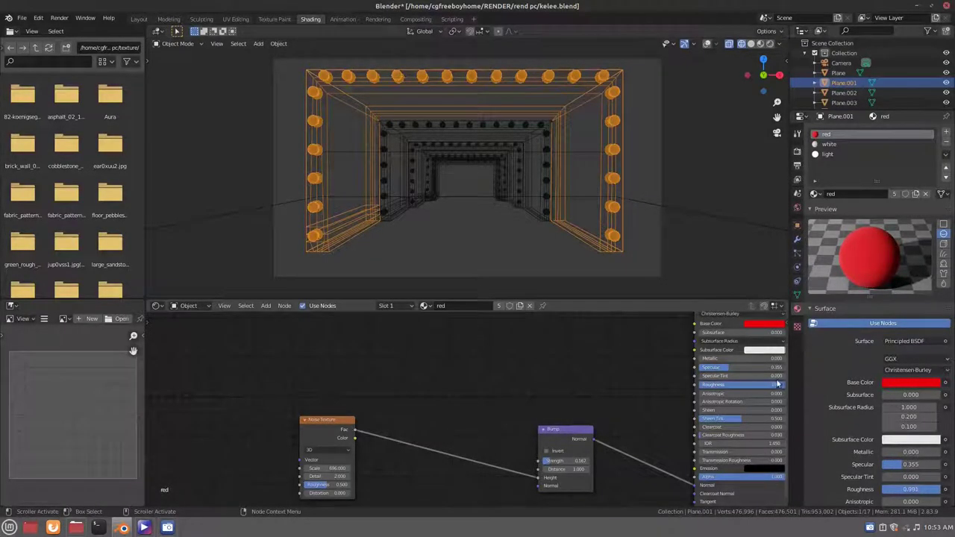
pyautogui.moveTo(784, 385)
pyautogui.mouseDown()
pyautogui.moveTo(735, 385)
pyautogui.moveTo(752, 385)
pyautogui.mouseUp()
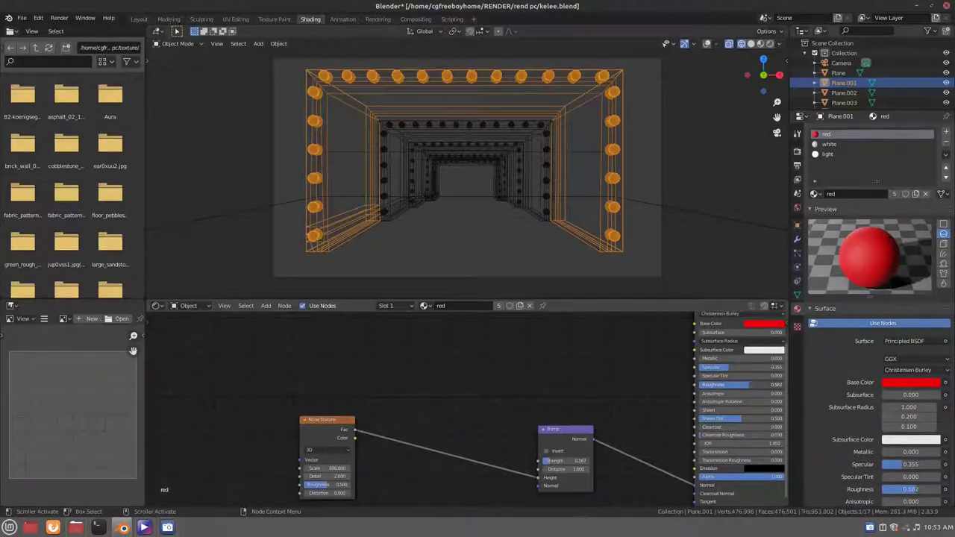
pyautogui.click(797, 150)
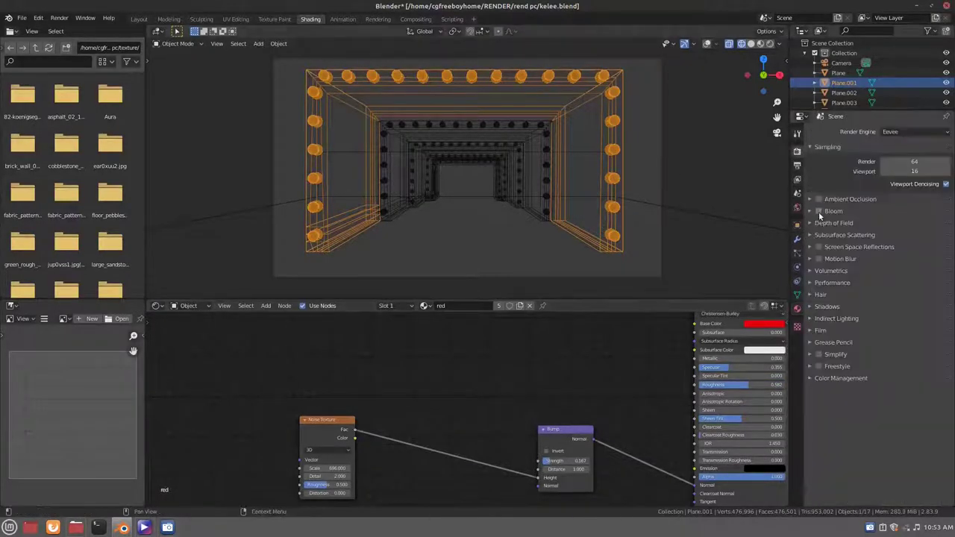
# Step: Frame the camera view in Object Mode, save kelee.blend, and preview it rendered in the Shading workspace
pyautogui.click(169, 18)
pyautogui.press('Tab')
pyautogui.press('KP_0')
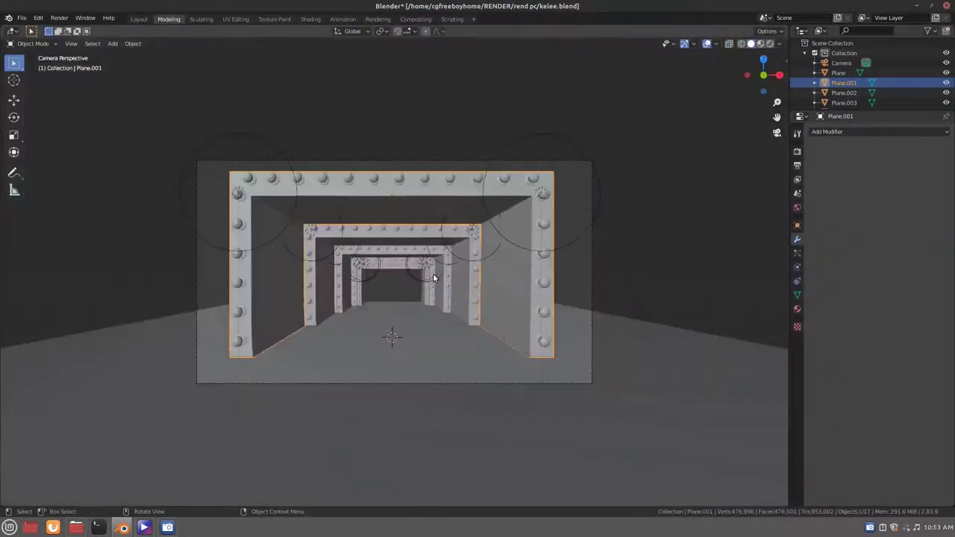
pyautogui.press('Home')
pyautogui.hotkey('ctrl', 's')
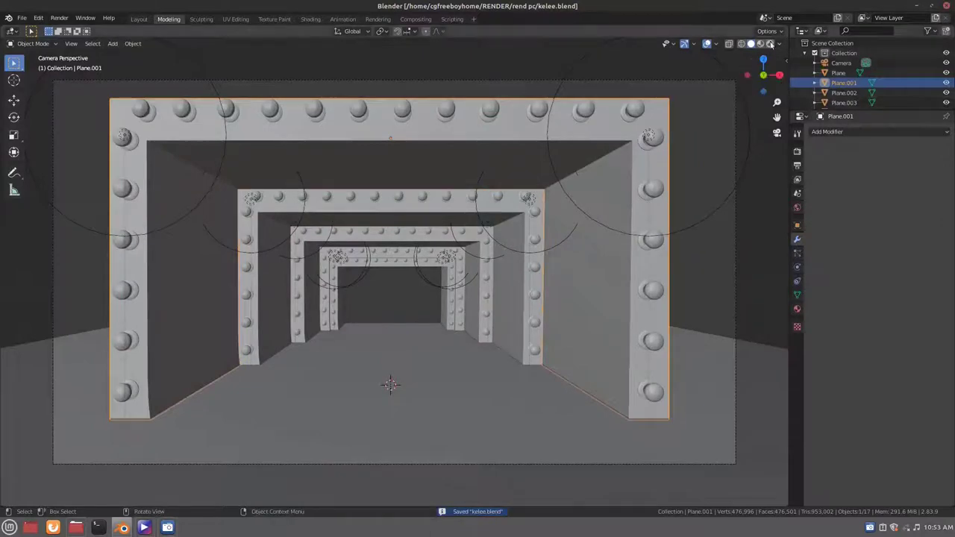
pyautogui.press('z')
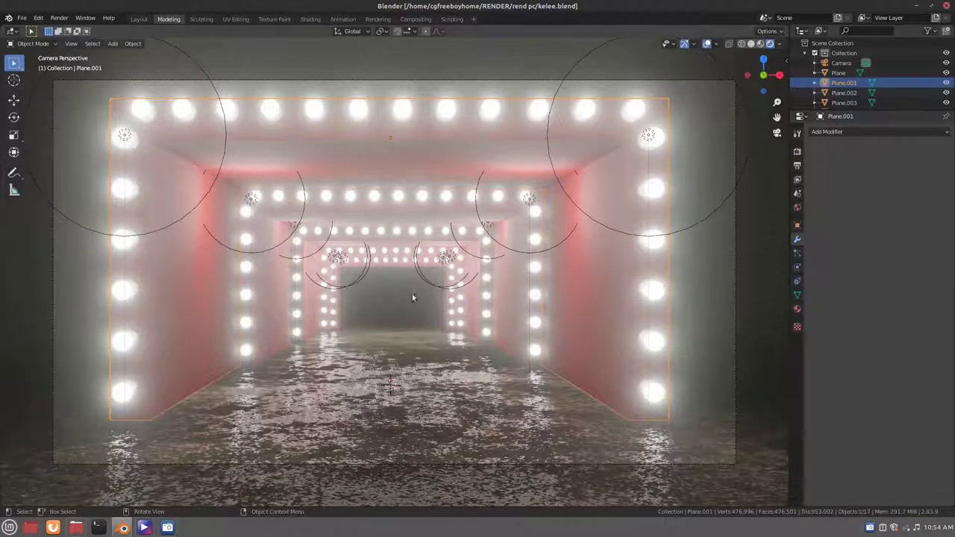
pyautogui.click(310, 18)
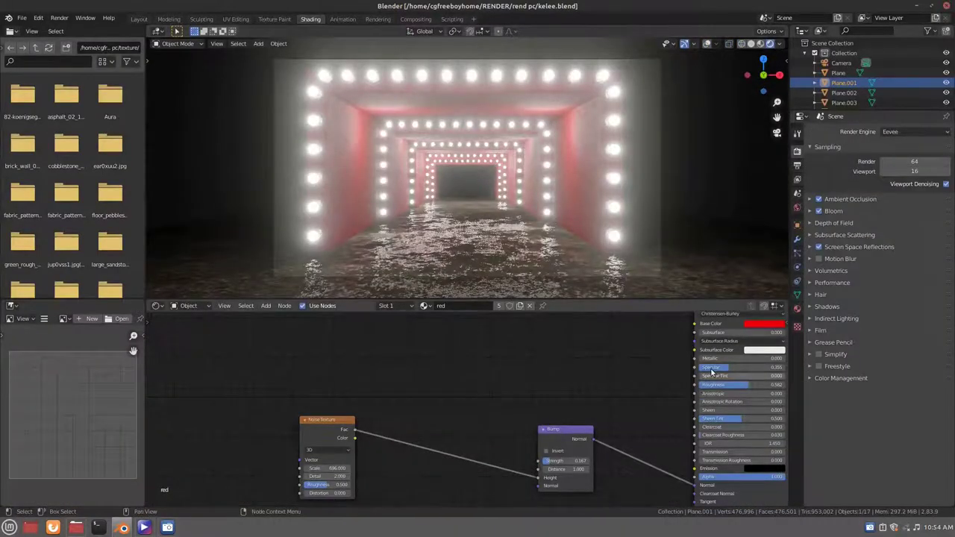
# Step: Drop the red material's Specular to 0, check the floor Plane's material, then reselect Plane.001
pyautogui.moveTo(694, 370); pyautogui.dragTo(657, 370)
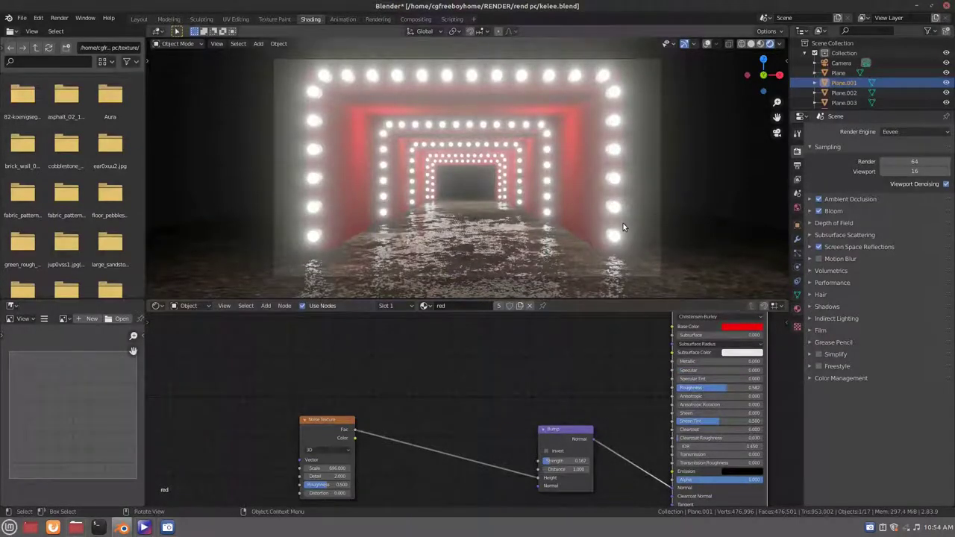
pyautogui.click(612, 239)
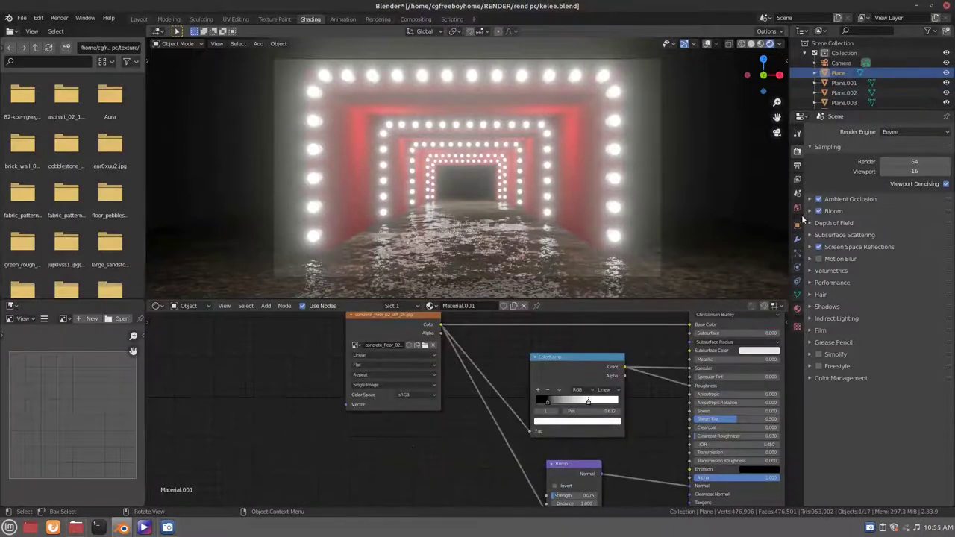
pyautogui.click(797, 309)
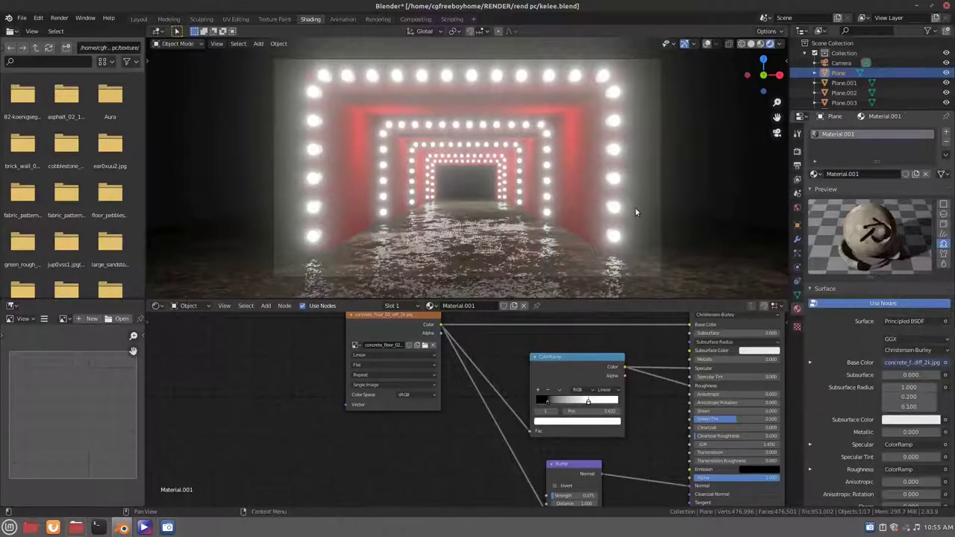
pyautogui.click(616, 206)
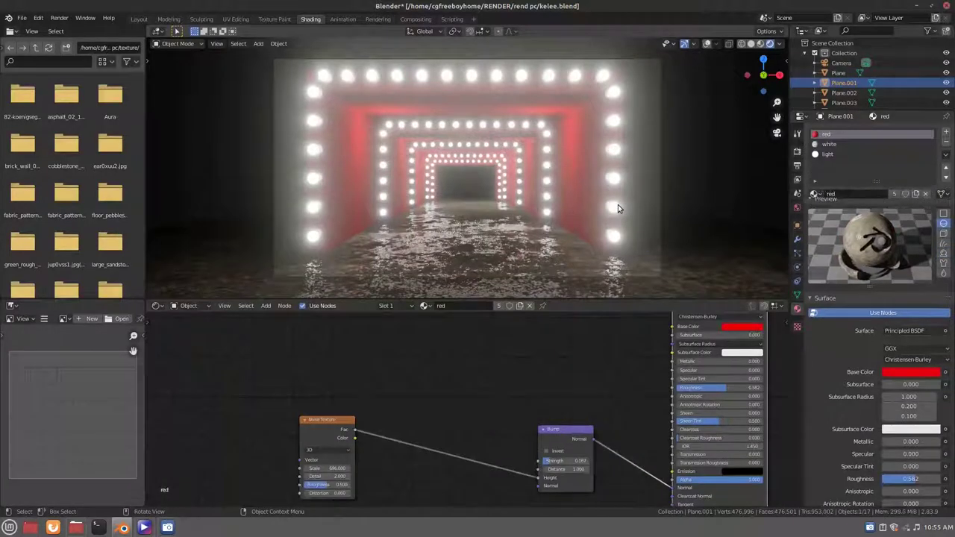
# Step: Change the 'light' material's Emission Strength from 35 to 5
pyautogui.click(823, 155)
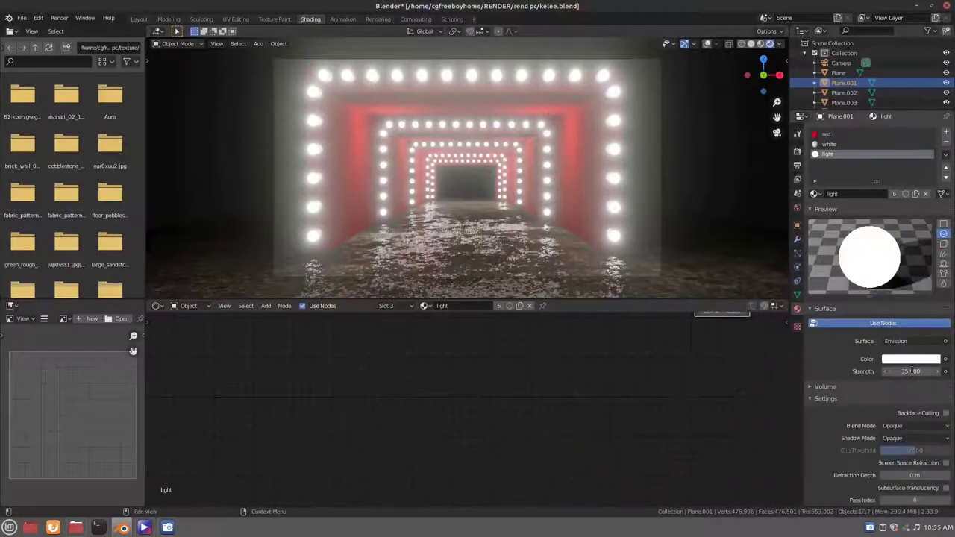
pyautogui.doubleClick(913, 371)
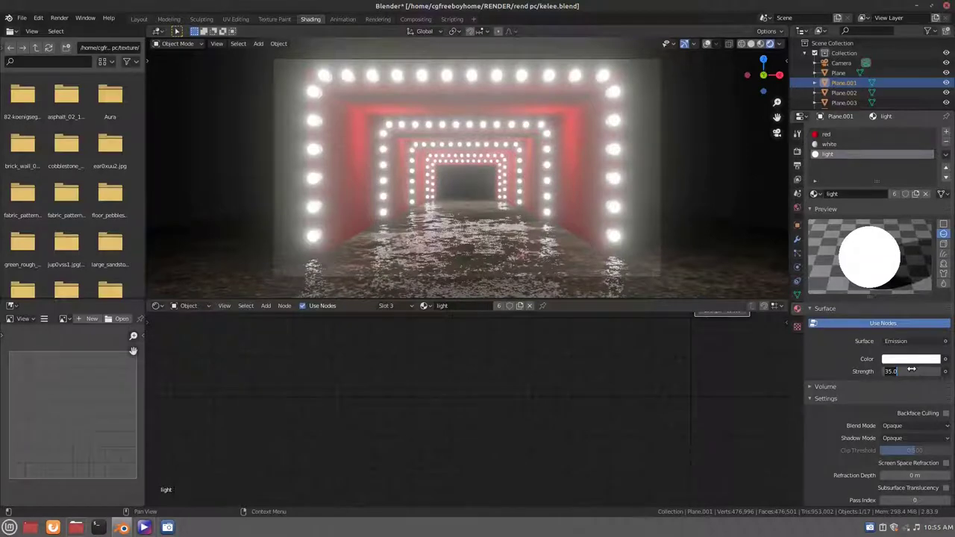
pyautogui.write('5')
pyautogui.press('Return')
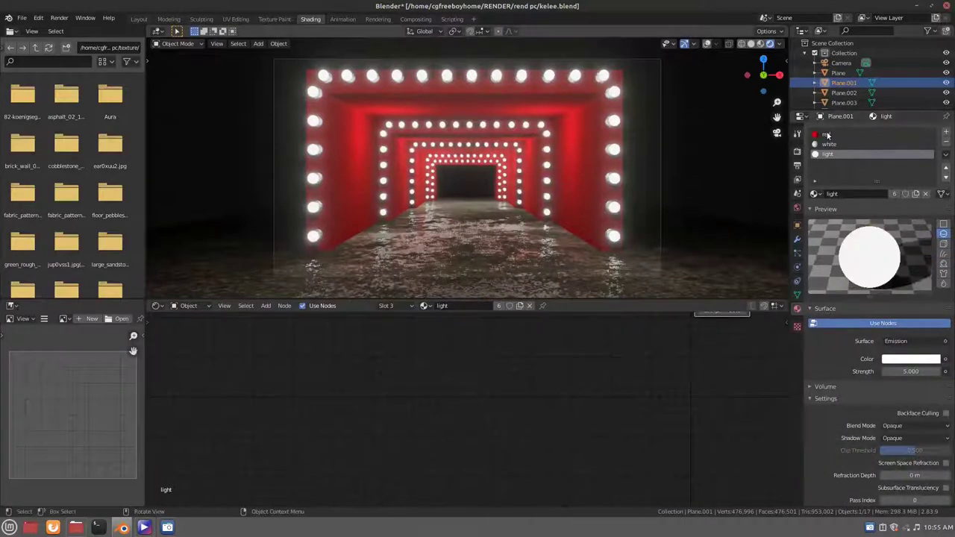
# Step: Set the 'red' material's Specular to 0.300
pyautogui.click(844, 134)
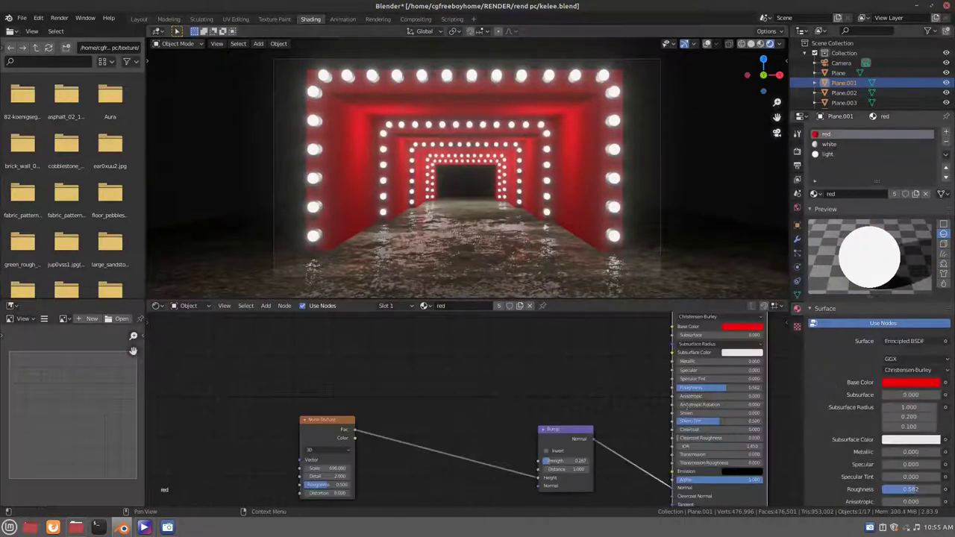
pyautogui.click(693, 369)
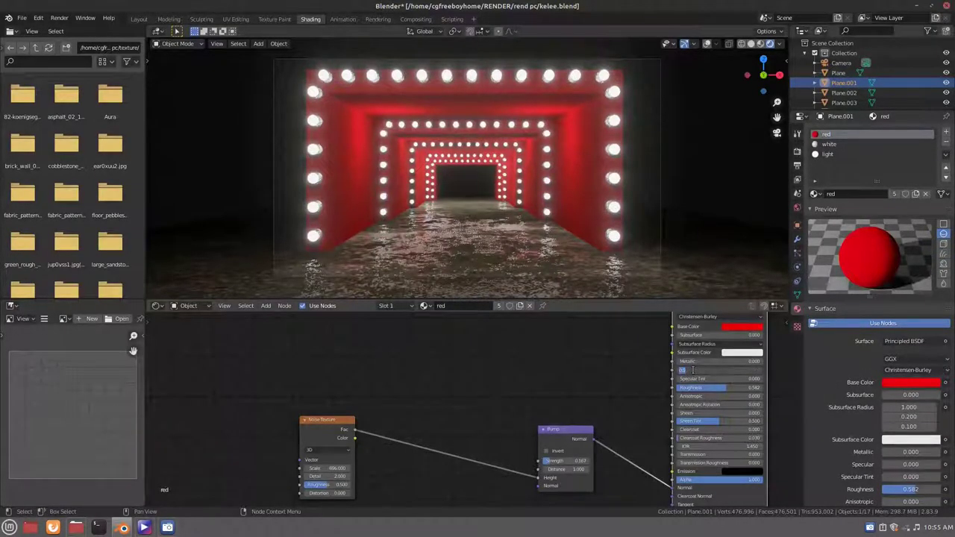
pyautogui.press('Return')
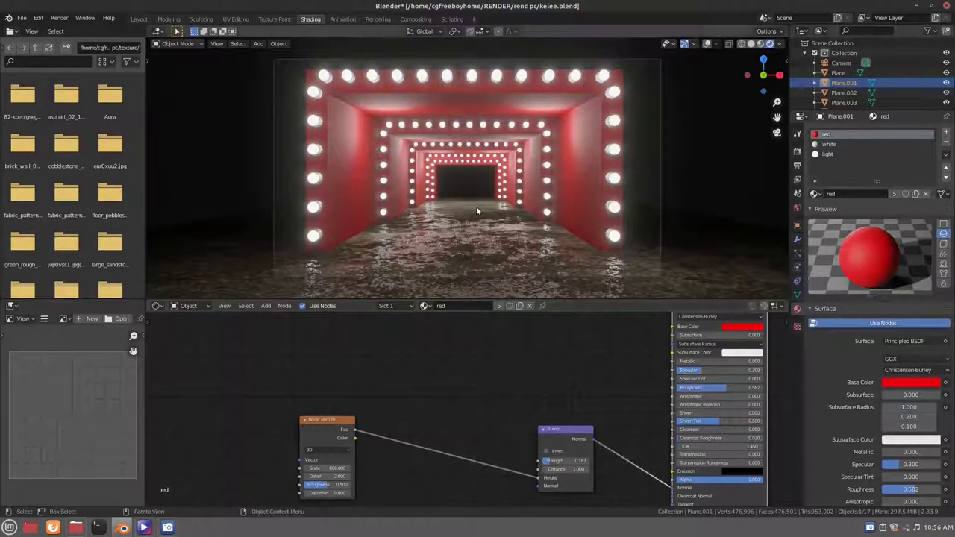
# Step: Expand the Screen Space Reflections render settings, then select the floor Plane
pyautogui.click(797, 165)
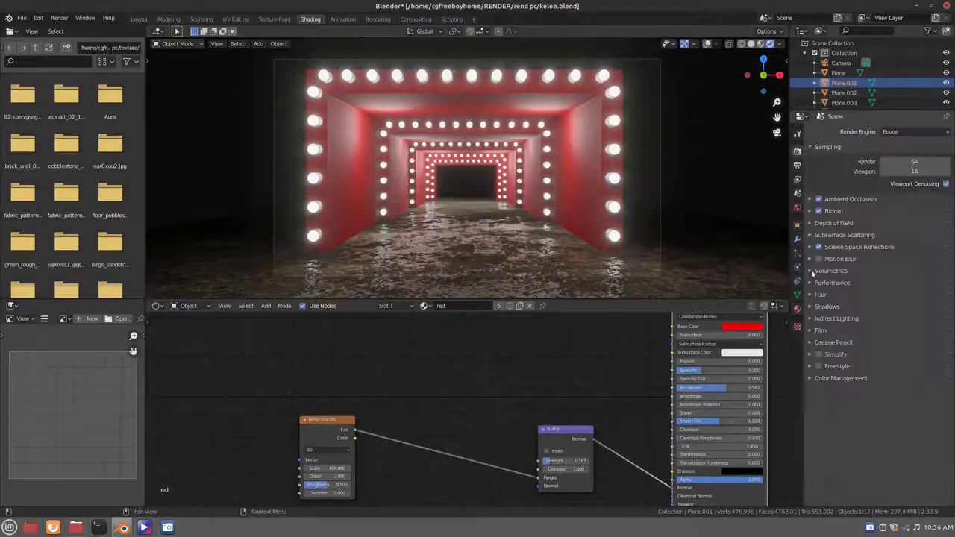
pyautogui.click(851, 247)
pyautogui.click(936, 261)
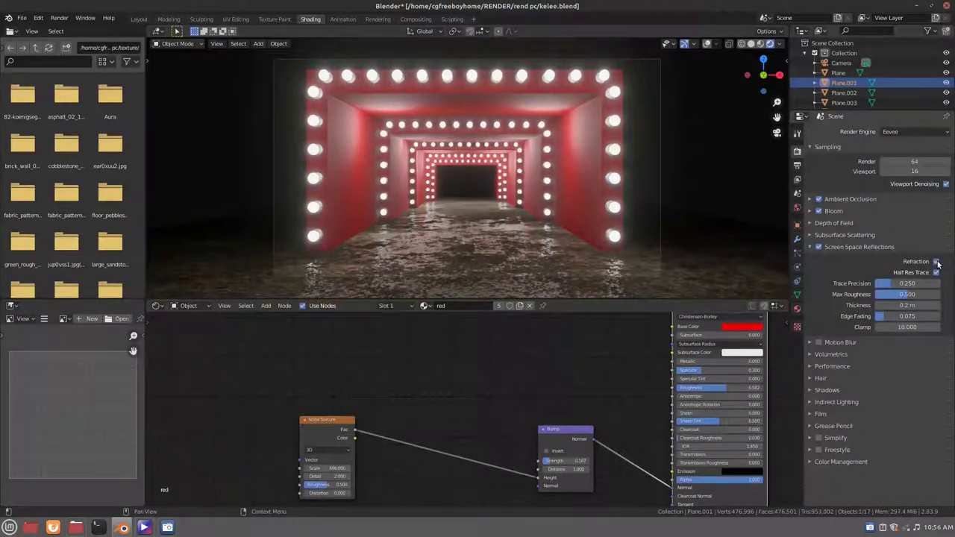
pyautogui.click(495, 258)
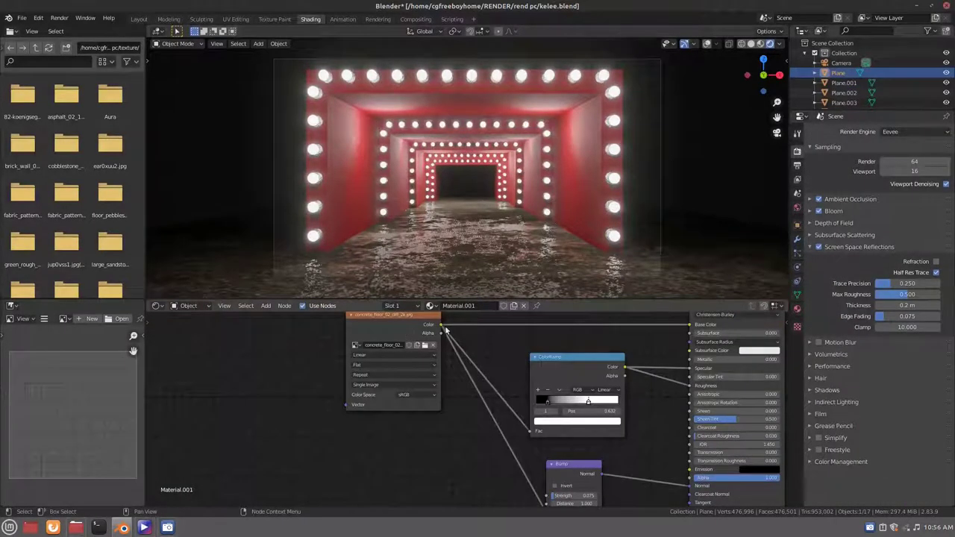
# Step: Disconnect the floor texture from Base Color and make the floor's base colour red
pyautogui.keyDown('ctrl'); pyautogui.moveTo(647, 320); pyautogui.dragTo(638, 343, button='right'); pyautogui.keyUp('ctrl')
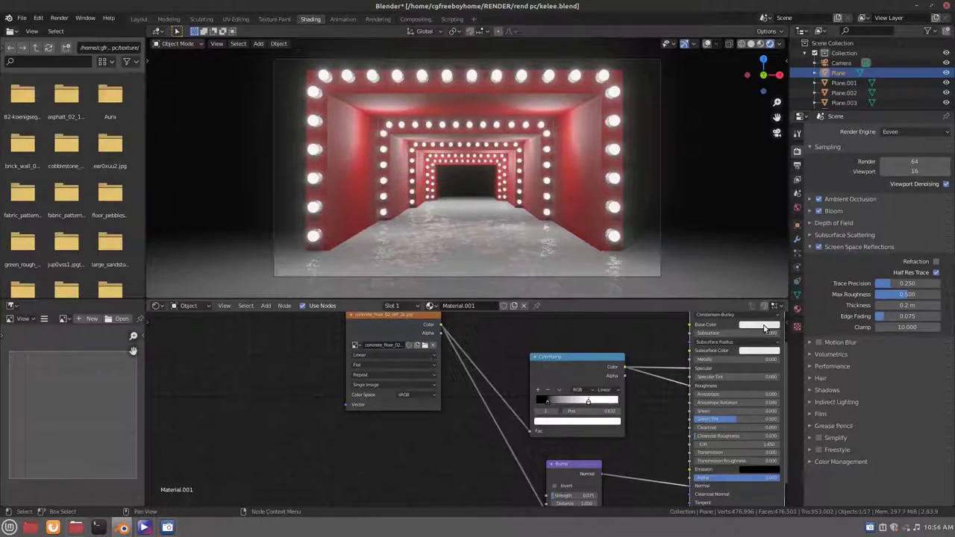
pyautogui.click(757, 328)
pyautogui.click(773, 266)
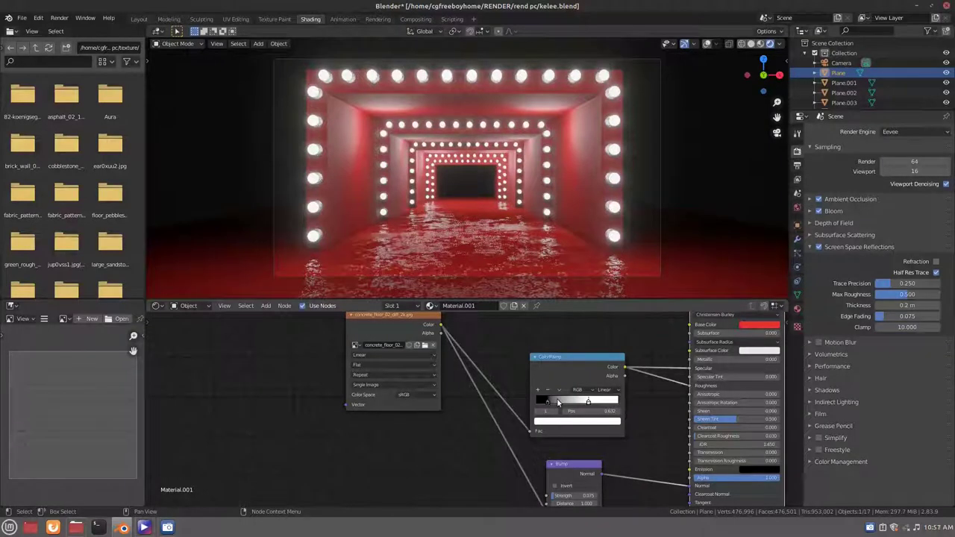
# Step: Invert the floor's roughness ColorRamp to white-to-black, with the first stop at 0.132
pyautogui.click(564, 403)
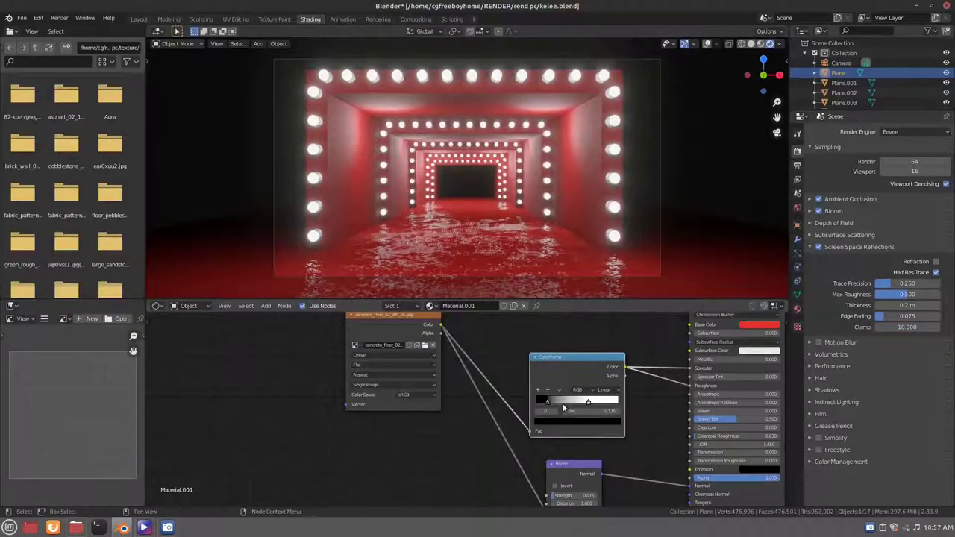
pyautogui.click(751, 43)
pyautogui.scroll(2, 535, 373)
pyautogui.click(798, 326)
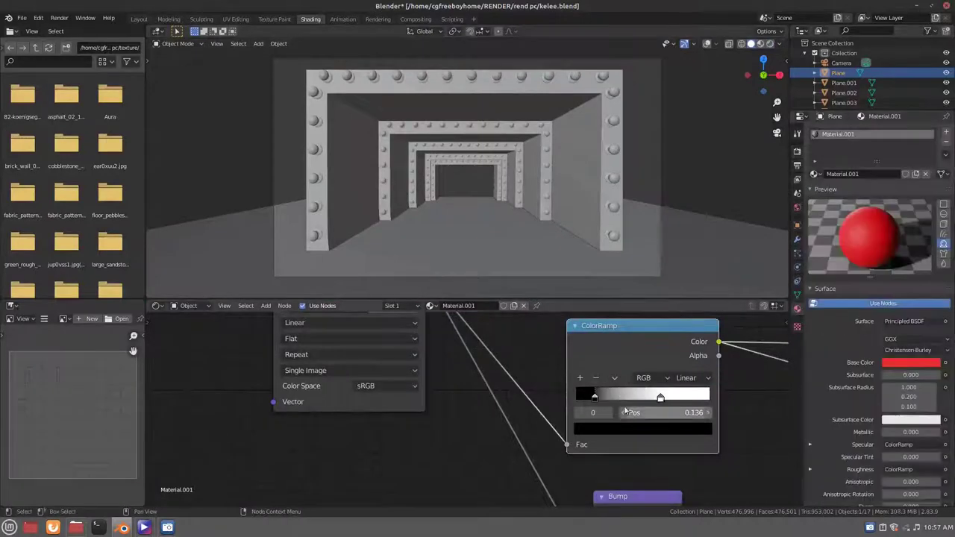
pyautogui.moveTo(595, 401)
pyautogui.mouseDown()
pyautogui.moveTo(627, 413)
pyautogui.moveTo(600, 399)
pyautogui.moveTo(610, 399)
pyautogui.moveTo(591, 403)
pyautogui.mouseUp()
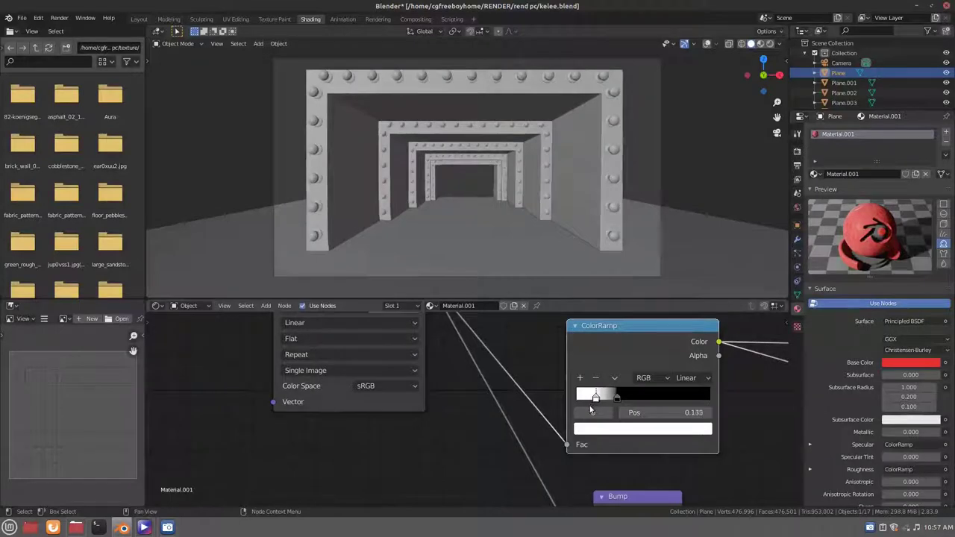
# Step: Preview the corridor rendered through the camera, framed to fill the viewport
pyautogui.click(770, 43)
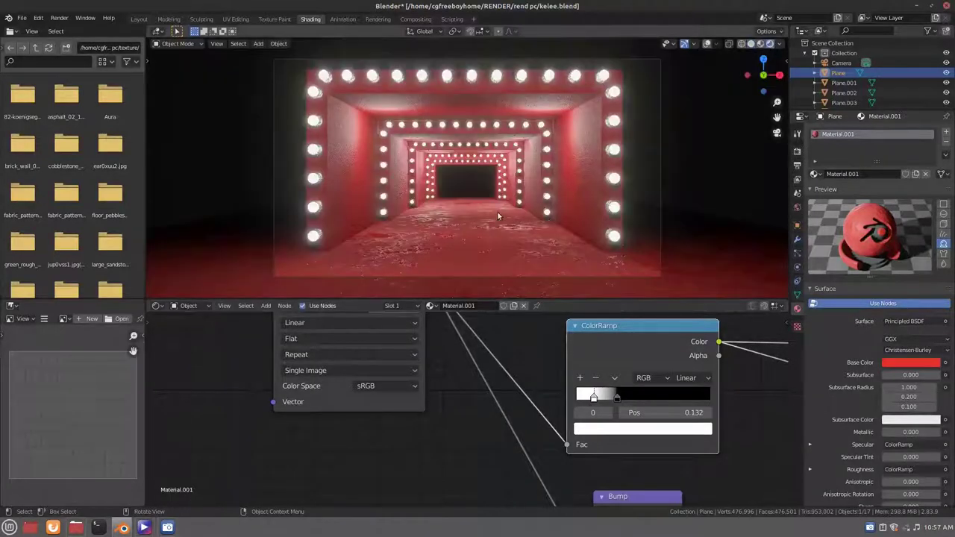
pyautogui.press('KP_0')
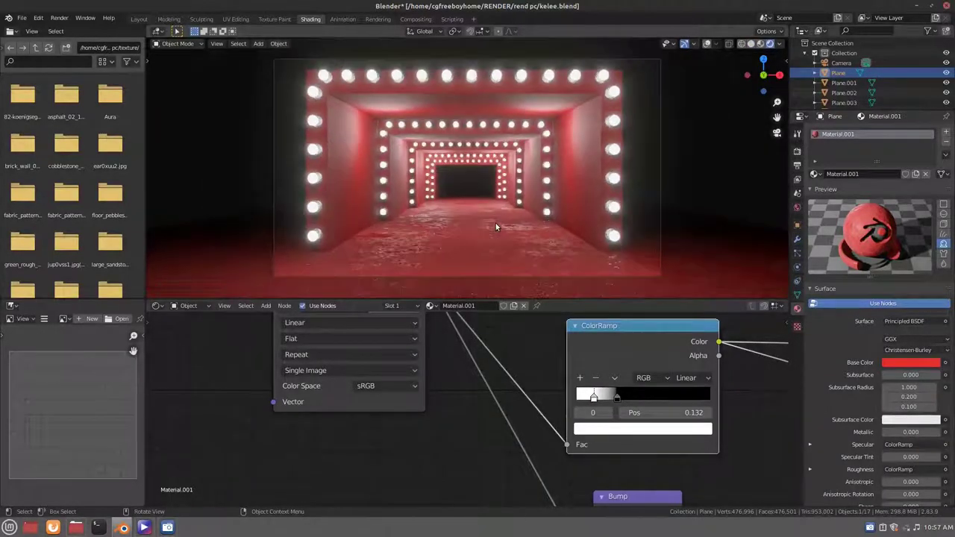
pyautogui.press('Home')
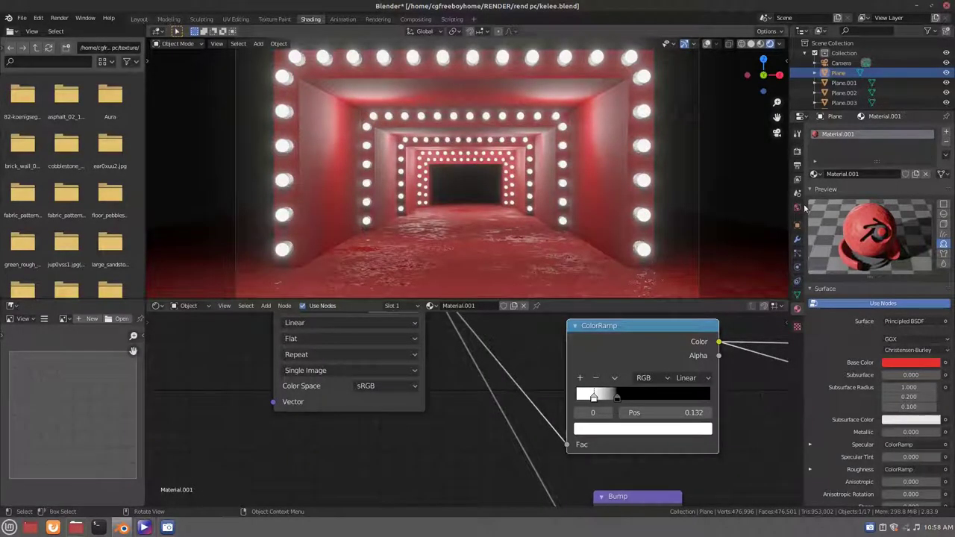
# Step: In wireframe view, append the Cube object (with Material.002) from j pc 2.blend
pyautogui.hotkey('shift', 'z')
pyautogui.click(20, 18)
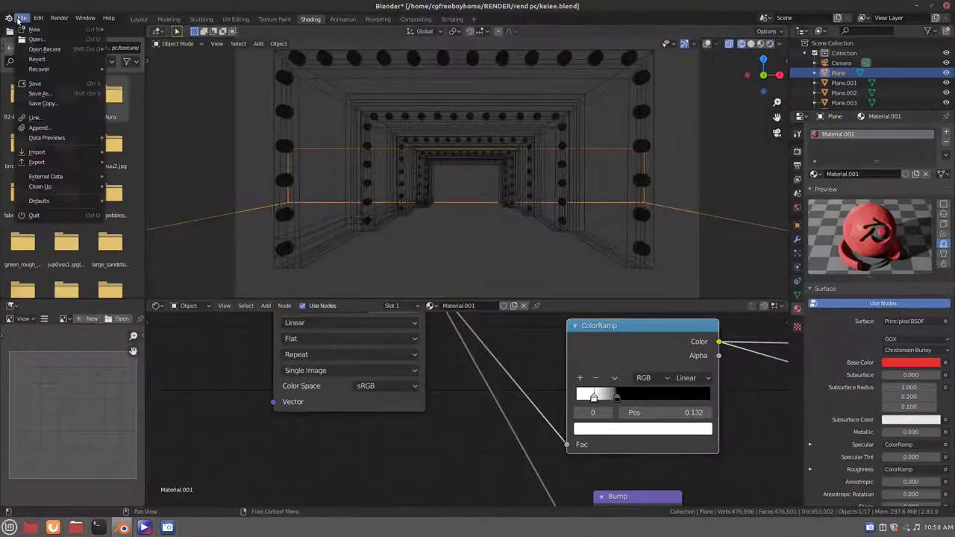
pyautogui.click(58, 128)
pyautogui.scroll(-5, 480, 314)
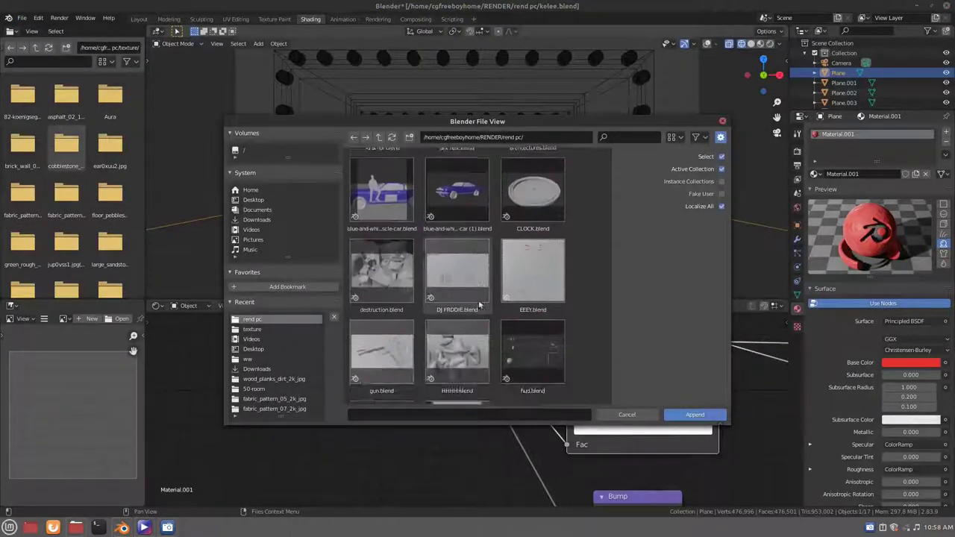
pyautogui.scroll(-5, 433, 254)
pyautogui.click(382, 195)
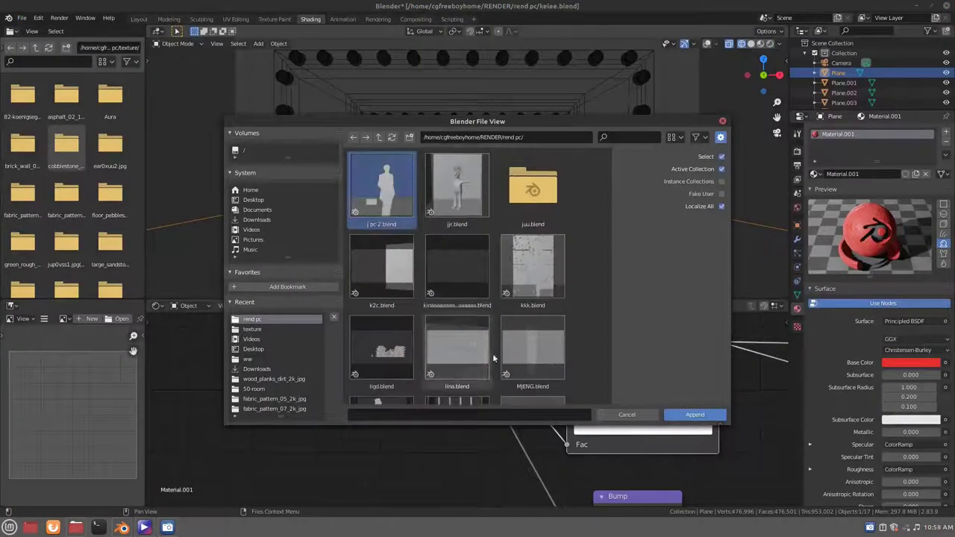
pyautogui.click(695, 415)
pyautogui.doubleClick(535, 351)
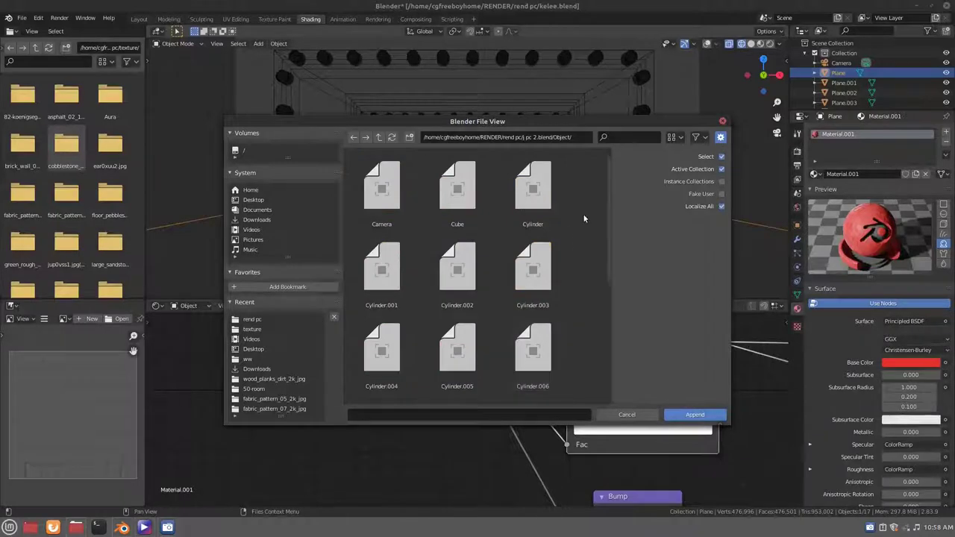
pyautogui.scroll(-3, 545, 314)
pyautogui.scroll(-3, 552, 224)
pyautogui.scroll(1, 478, 336)
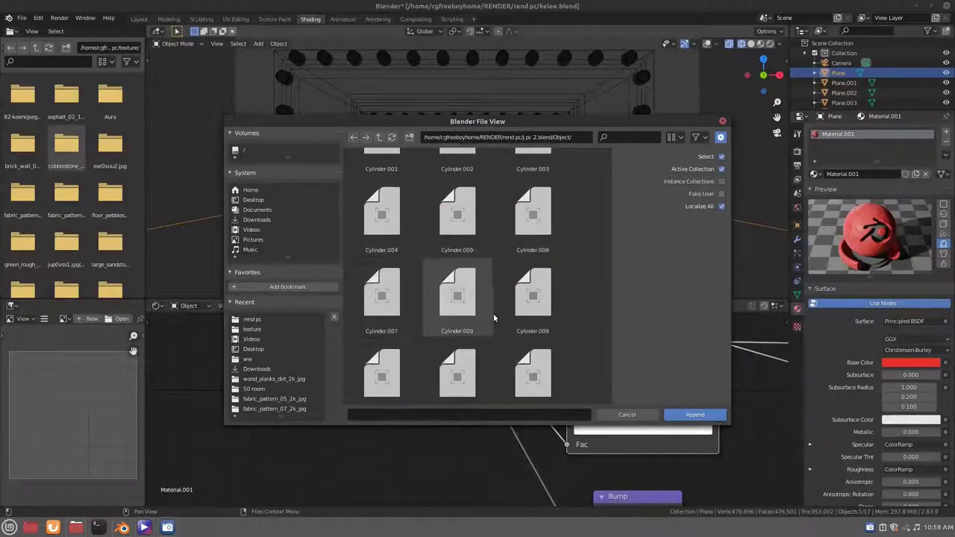
pyautogui.scroll(5, 494, 310)
pyautogui.click(452, 214)
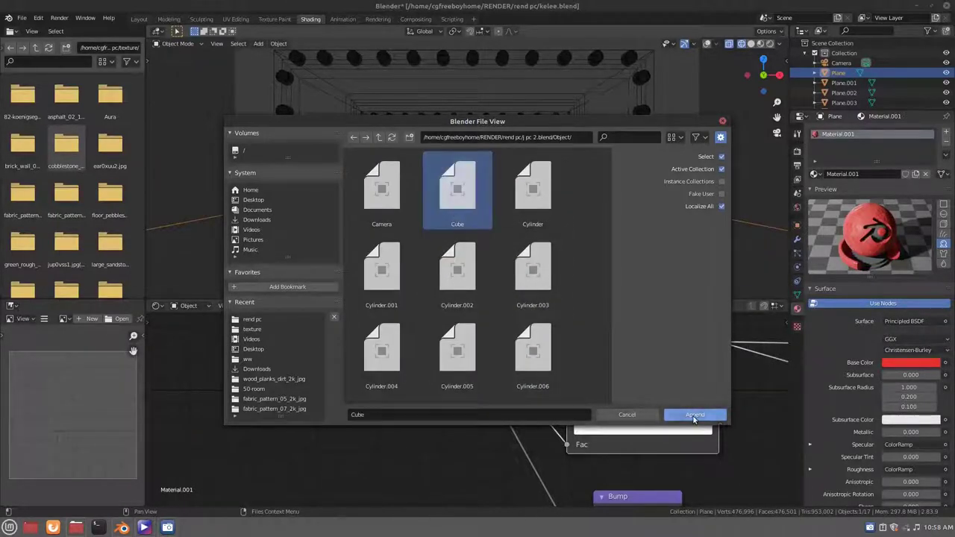
pyautogui.click(695, 415)
pyautogui.scroll(-3, 577, 150)
pyautogui.scroll(-2, 577, 149)
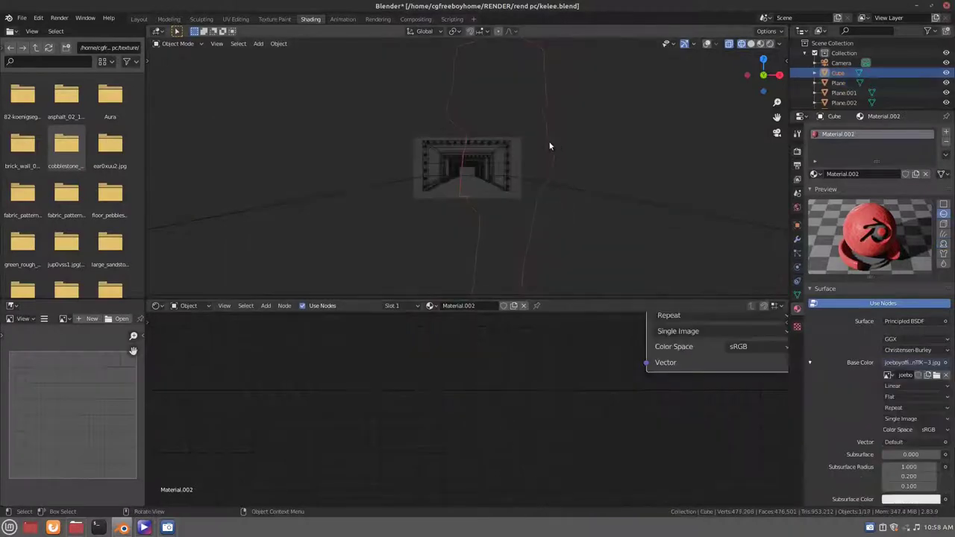
# Step: Shrink the appended Cube and link its Image Texture colour into the shader's Roughness
pyautogui.press('s')
pyautogui.press('Return')
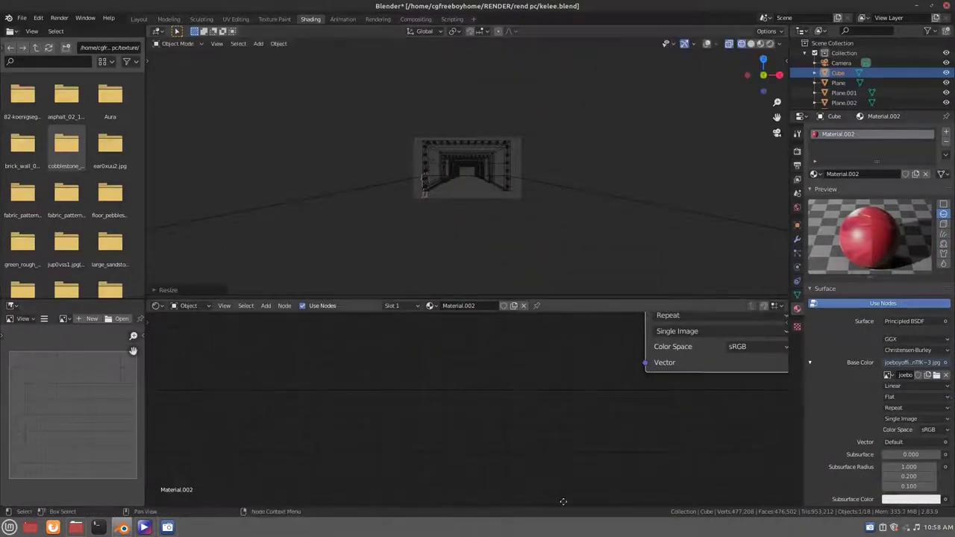
pyautogui.moveTo(715, 329)
pyautogui.mouseDown(button='middle')
pyautogui.moveTo(643, 439)
pyautogui.moveTo(561, 424)
pyautogui.mouseUp(button='middle')
pyautogui.moveTo(541, 357); pyautogui.dragTo(329, 351)
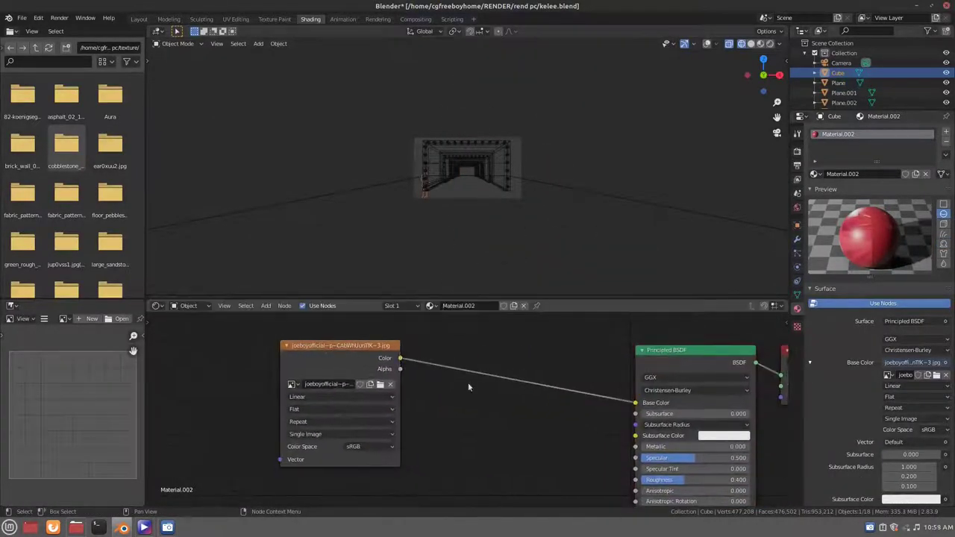
pyautogui.moveTo(400, 359); pyautogui.dragTo(636, 487)
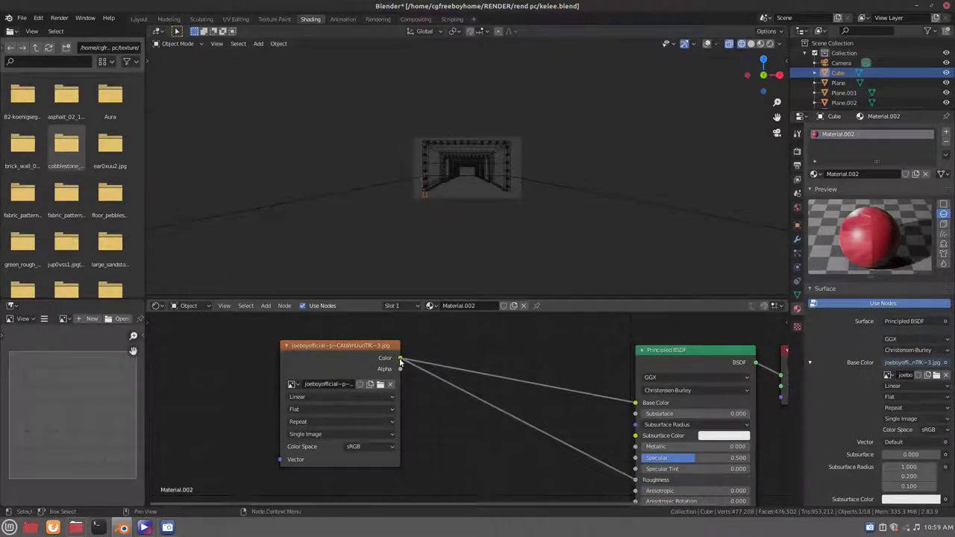
pyautogui.moveTo(400, 359); pyautogui.dragTo(636, 457)
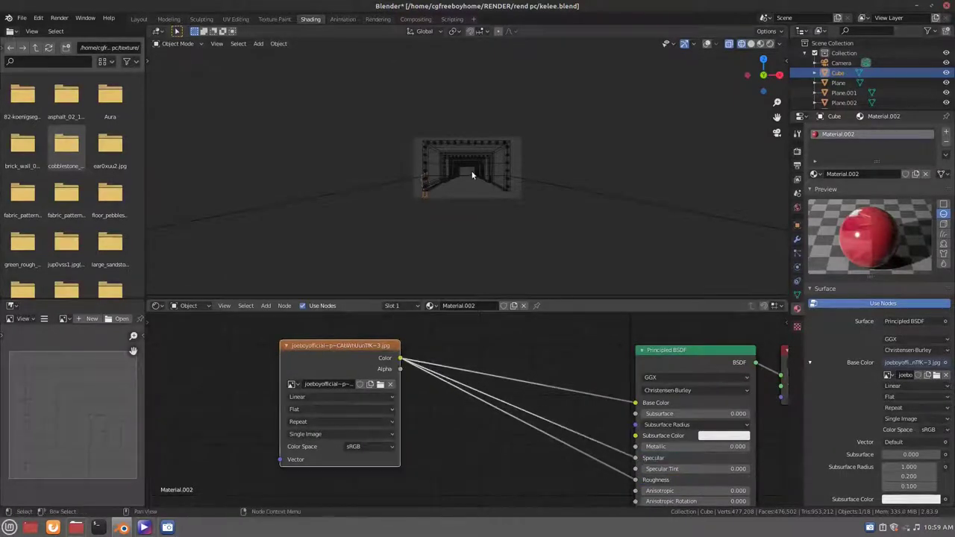
pyautogui.scroll(5, 465, 165)
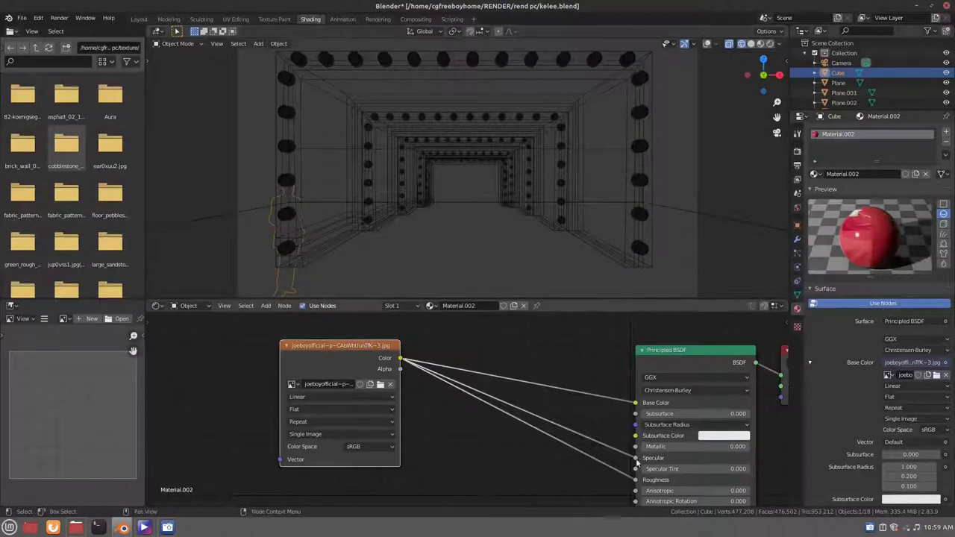
pyautogui.hotkey('ctrl', 'z')
pyautogui.hotkey('ctrl', 'z')
# Step: Insert a ColorRamp node into the link between the image texture and Roughness
pyautogui.hotkey('shift', 'a')
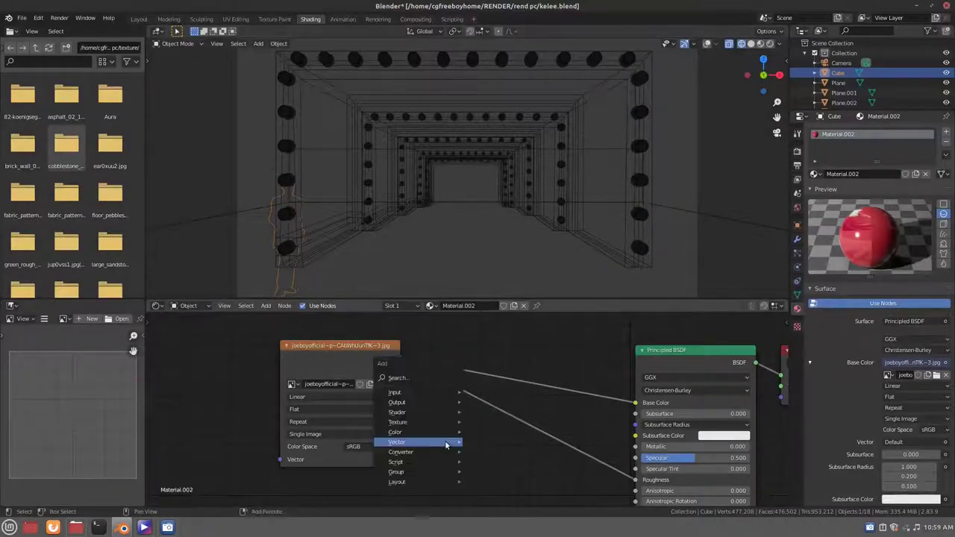
pyautogui.click(497, 320)
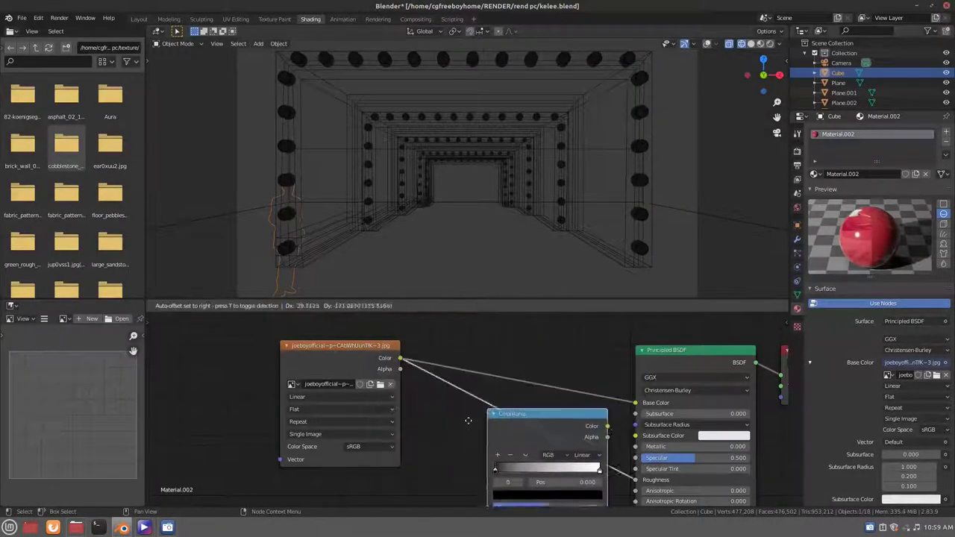
pyautogui.click(510, 436)
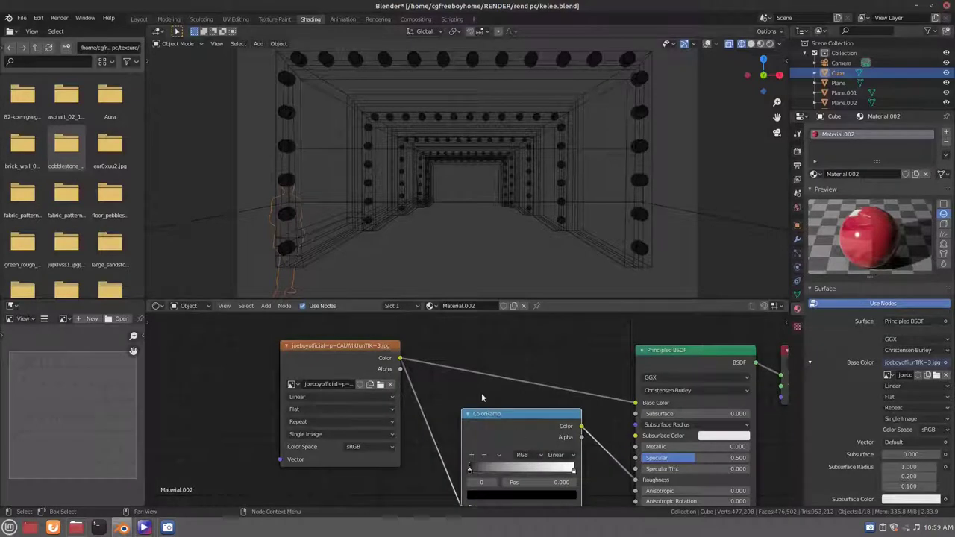
# Step: Tighten the ColorRamp stops toward 0.341, undoing an accidental Specular connection
pyautogui.moveTo(508, 472); pyautogui.dragTo(509, 473)
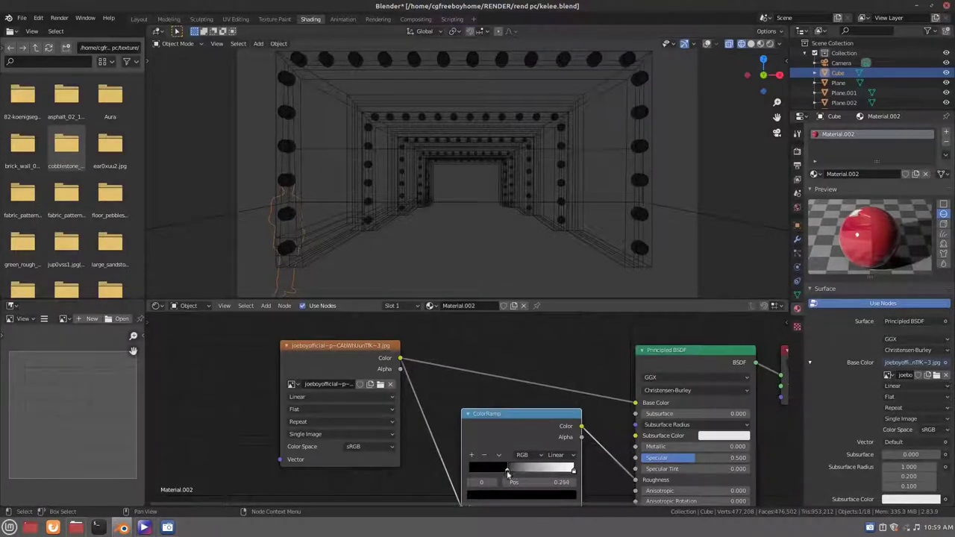
pyautogui.moveTo(573, 472); pyautogui.dragTo(481, 465)
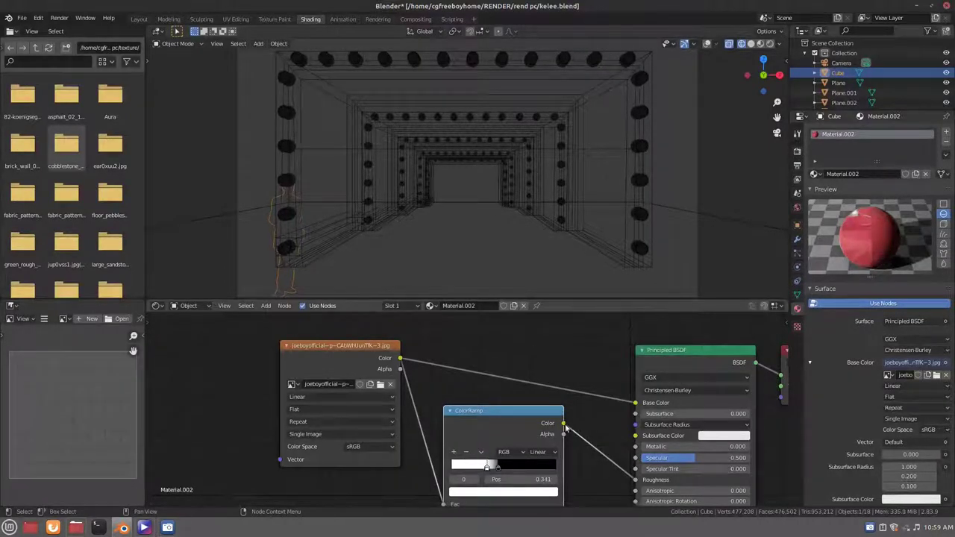
pyautogui.moveTo(564, 423); pyautogui.dragTo(635, 458)
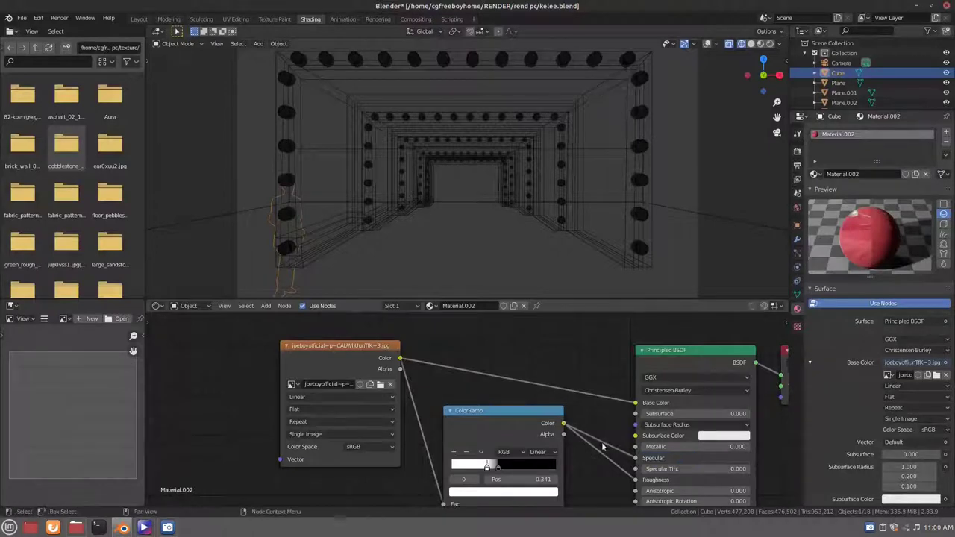
pyautogui.hotkey('ctrl', 'z')
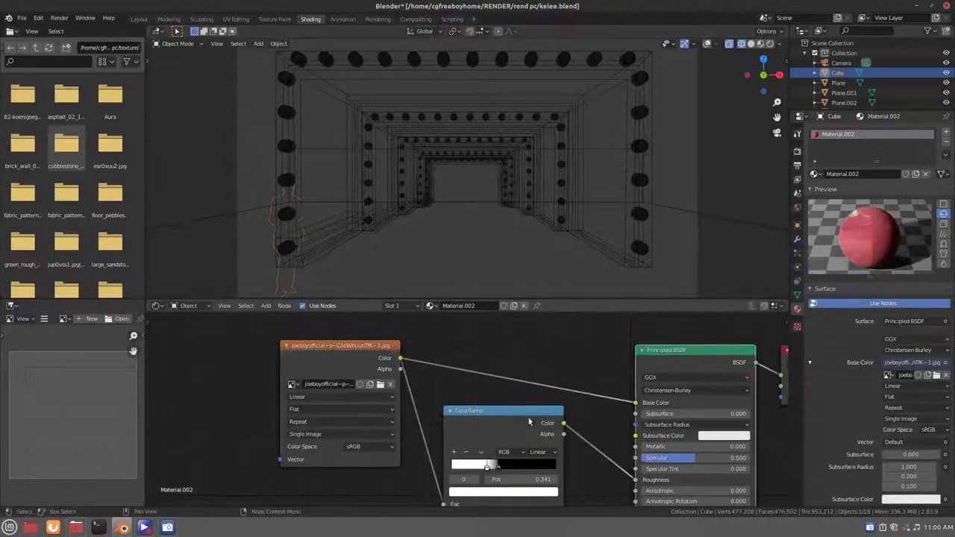
# Step: Scale down and reposition the person figure, viewing it in solid shading
pyautogui.press('s')
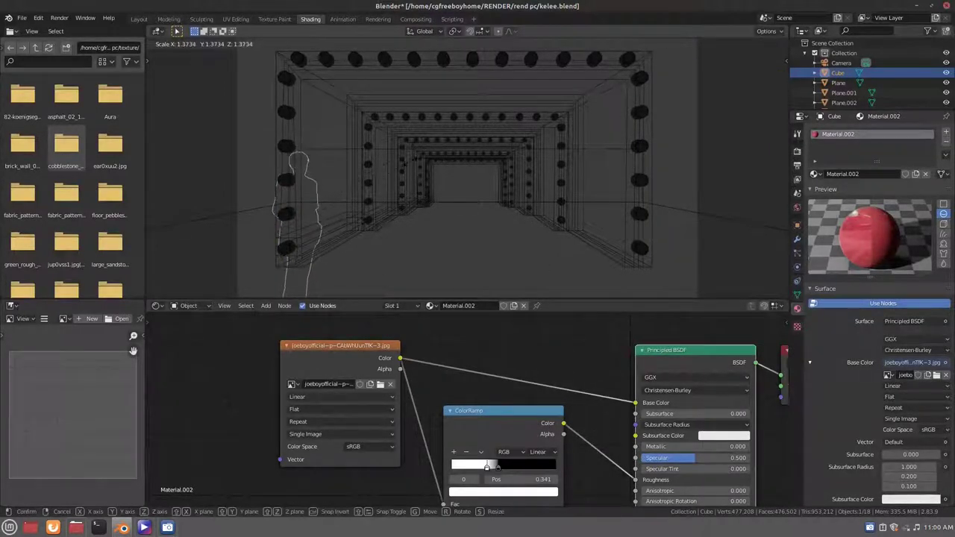
pyautogui.click(356, 182)
pyautogui.click(749, 44)
pyautogui.press('g')
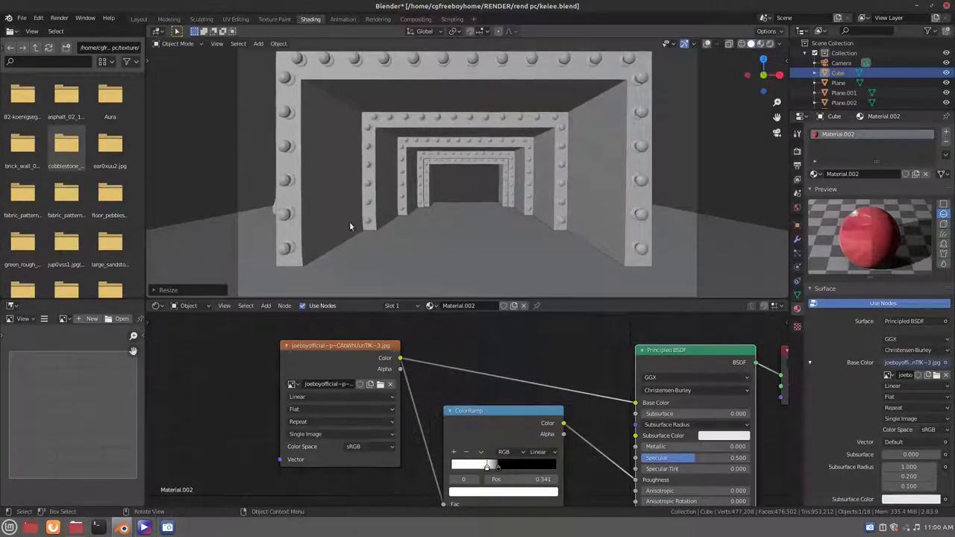
pyautogui.click(446, 179)
pyautogui.press('s')
pyautogui.click(499, 222)
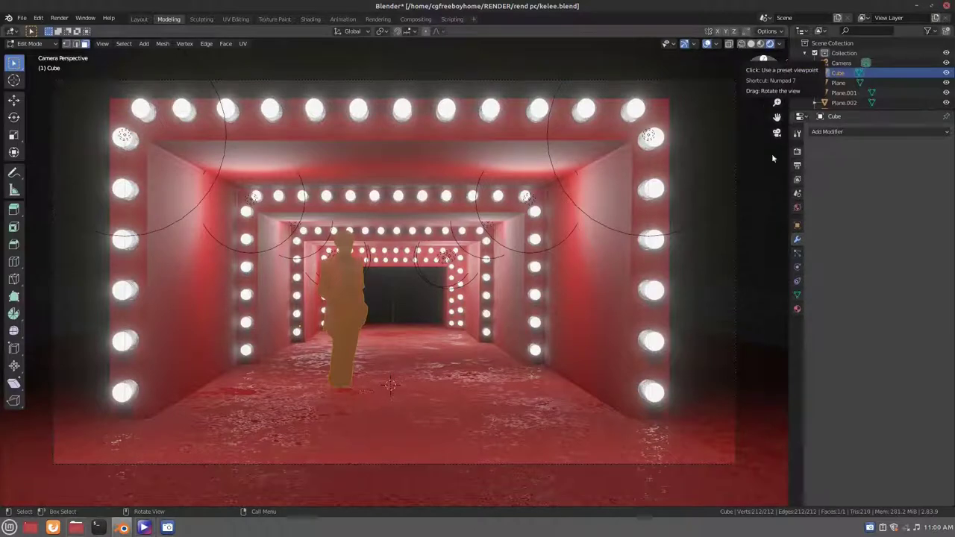
# Step: Delete the person figure from the scene in object mode
pyautogui.hotkey('shift', 'z')
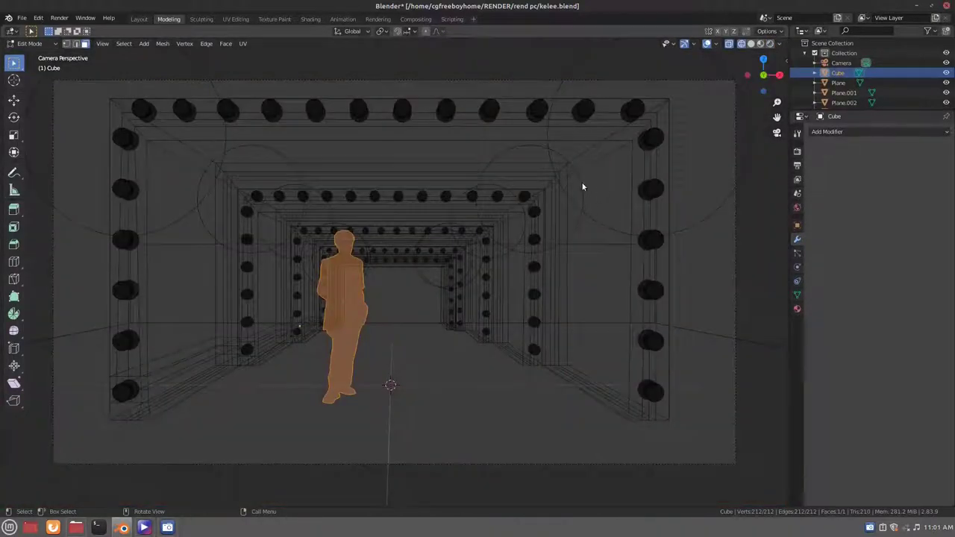
pyautogui.press('Tab')
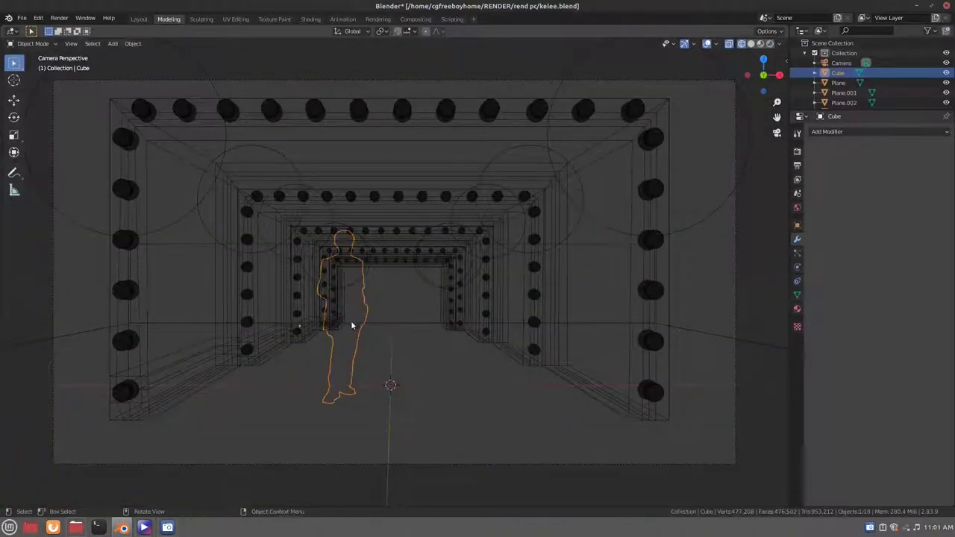
pyautogui.press('x')
pyautogui.click(348, 321)
# Step: Return to solid shading and select the Camera in the Outliner
pyautogui.click(752, 43)
pyautogui.scroll(-1, 423, 215)
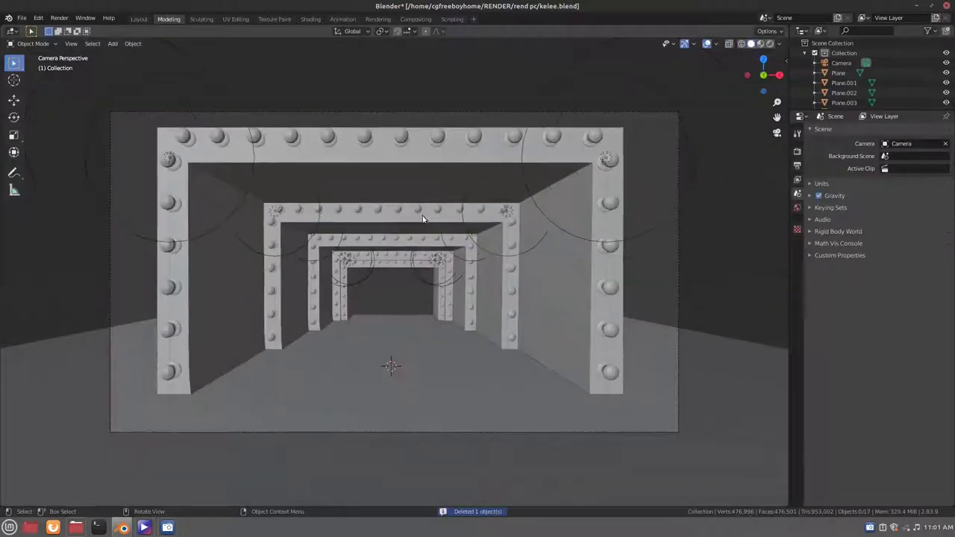
pyautogui.click(585, 111)
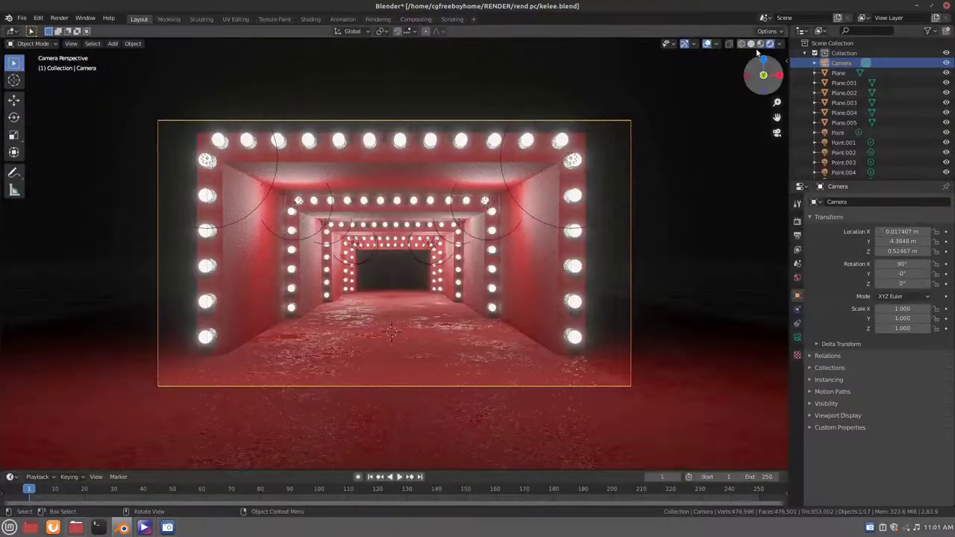
# Step: Show the Render Properties and drop down the Render Engine list
pyautogui.click(797, 223)
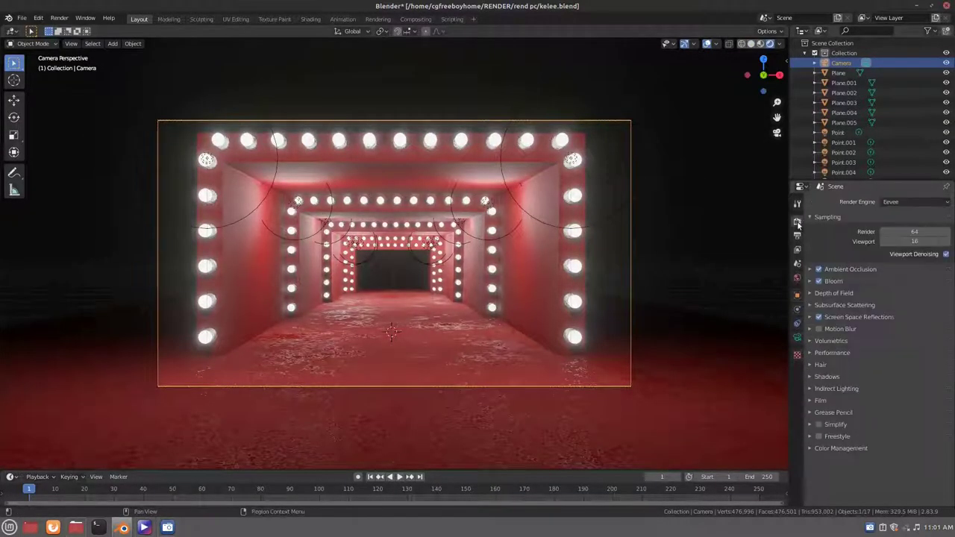
pyautogui.click(900, 203)
pyautogui.press('Escape')
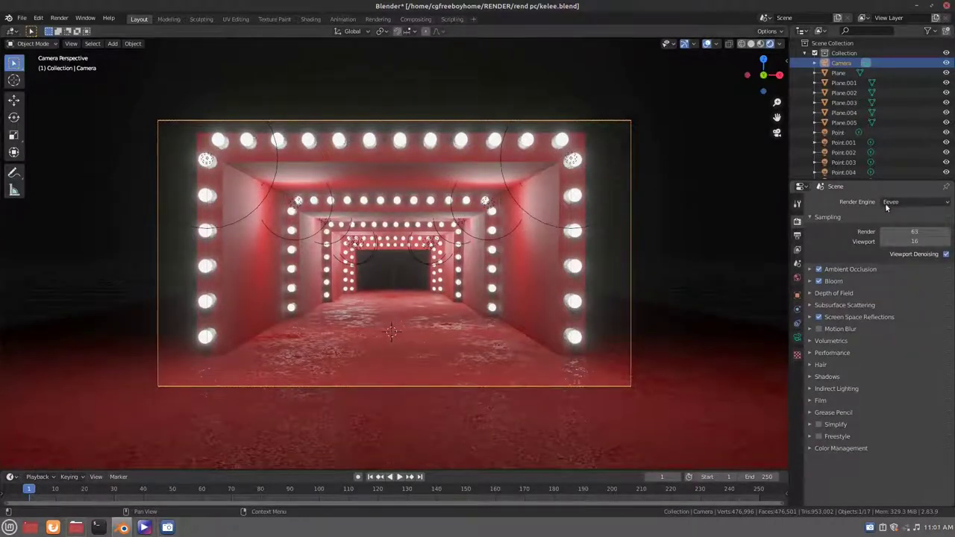
pyautogui.click(887, 208)
pyautogui.press('Escape')
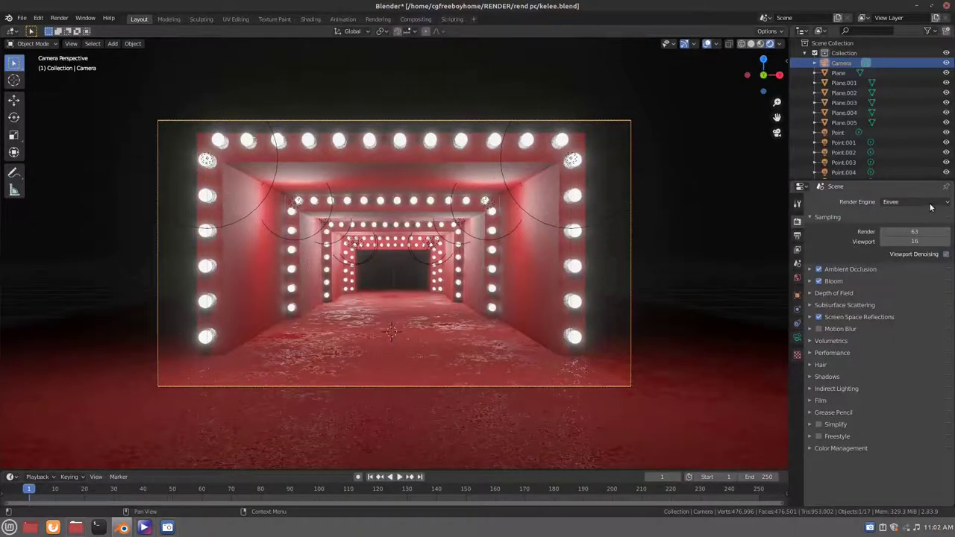
pyautogui.click(931, 206)
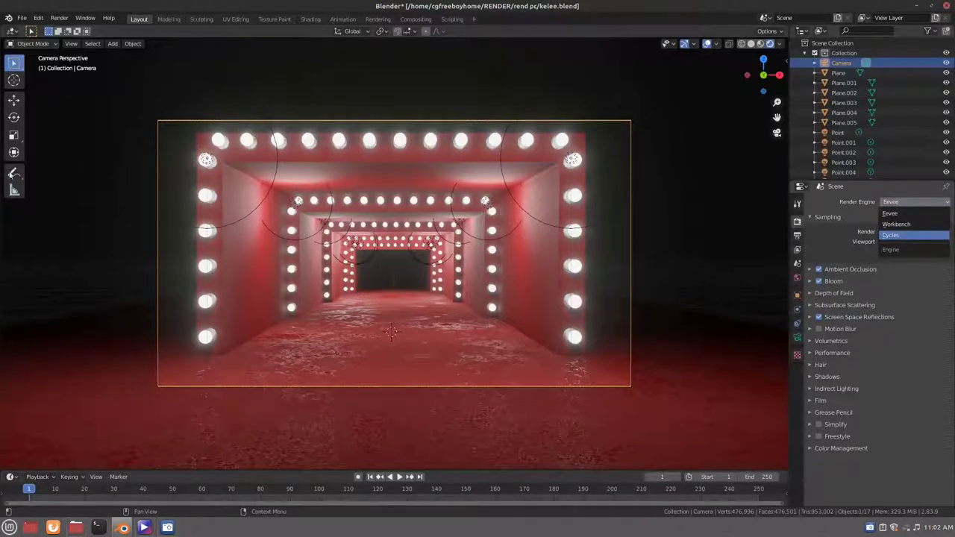
# Step: Switch the render engine to Cycles and then back to Eevee
pyautogui.click(896, 236)
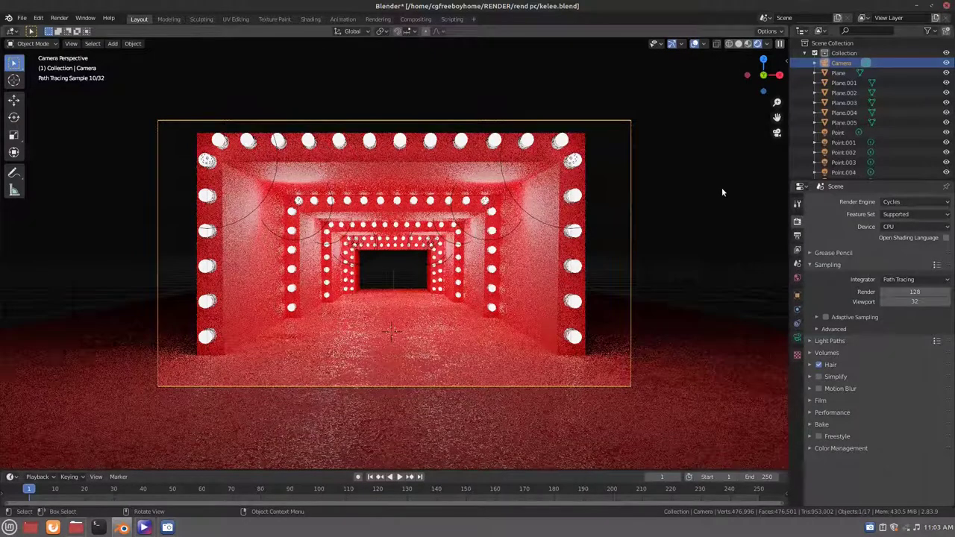
pyautogui.click(896, 202)
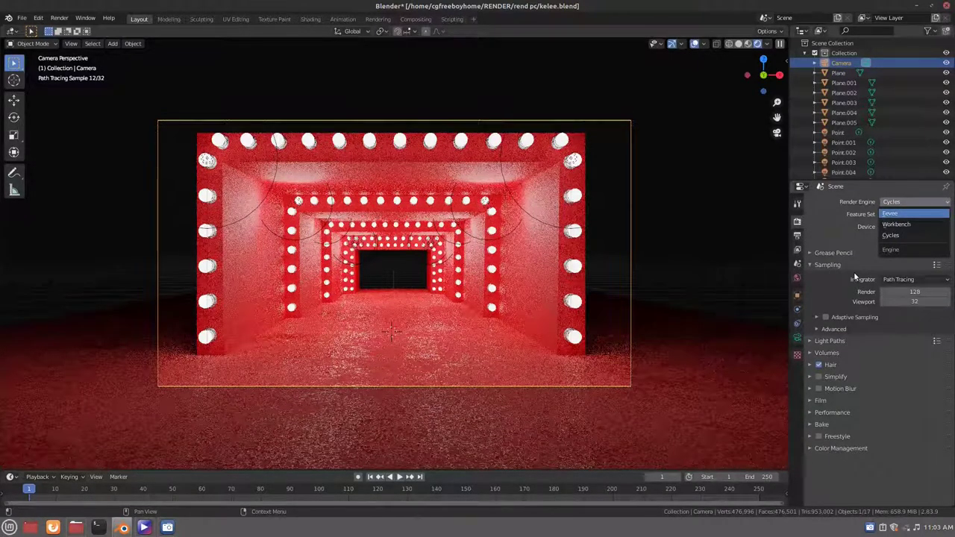
pyautogui.press('Return')
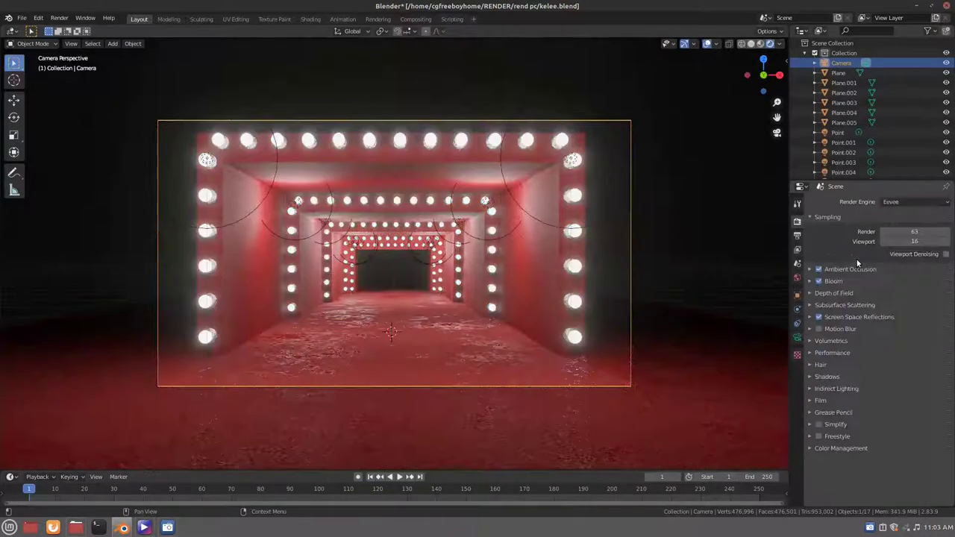
# Step: Enable Viewport Denoising and Ambient Occlusion, then switch the viewport to Solid shading
pyautogui.click(946, 254)
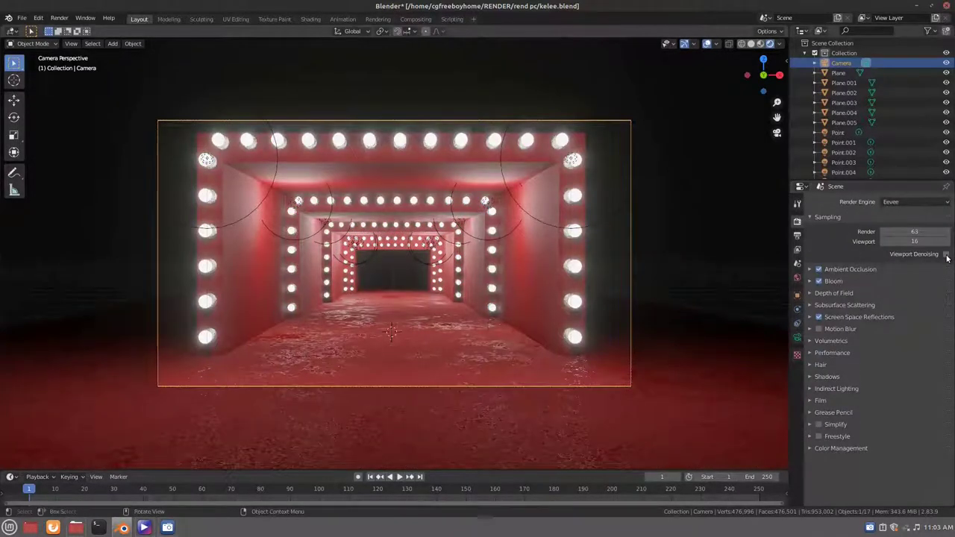
pyautogui.click(819, 268)
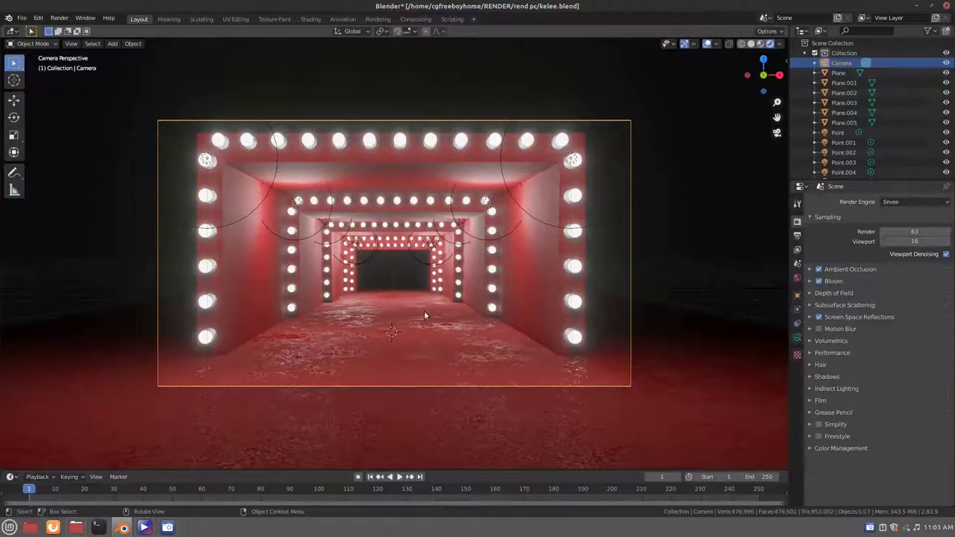
pyautogui.click(743, 44)
pyautogui.click(751, 44)
# Step: Set viewport shading colour to Random and save the blend file
pyautogui.click(777, 44)
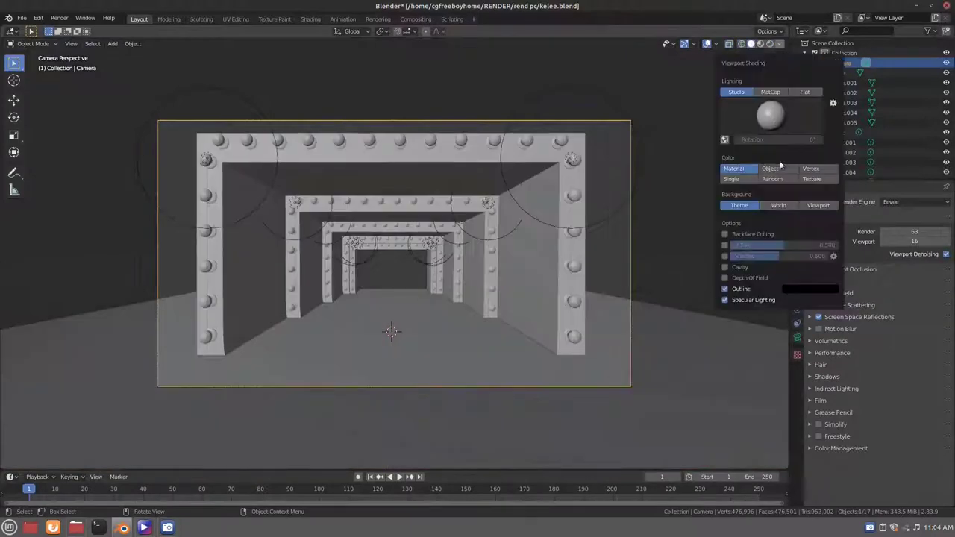
pyautogui.click(781, 182)
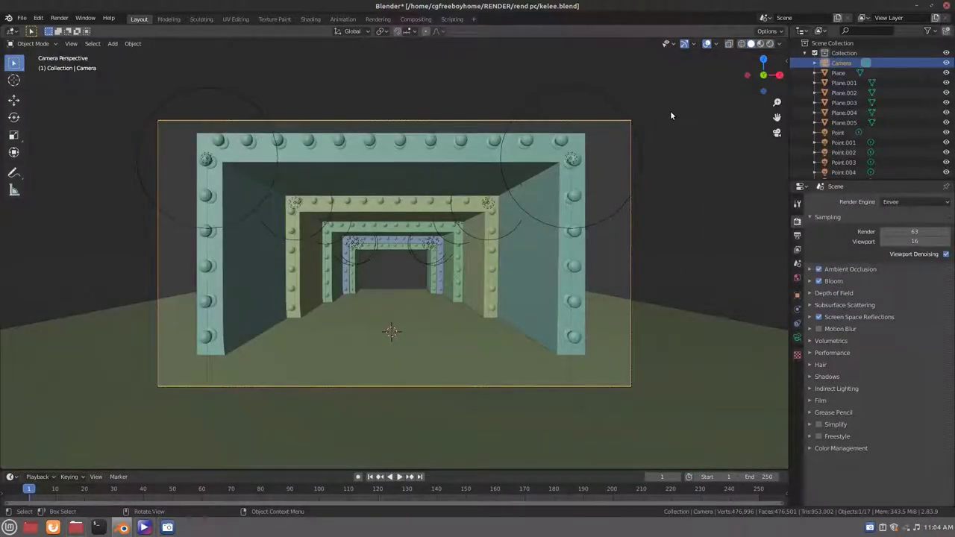
pyautogui.hotkey('ctrl', 's')
# Step: Keyframe the camera location at frame 1, then move it forward and up at frame 250
pyautogui.rightClick(685, 98)
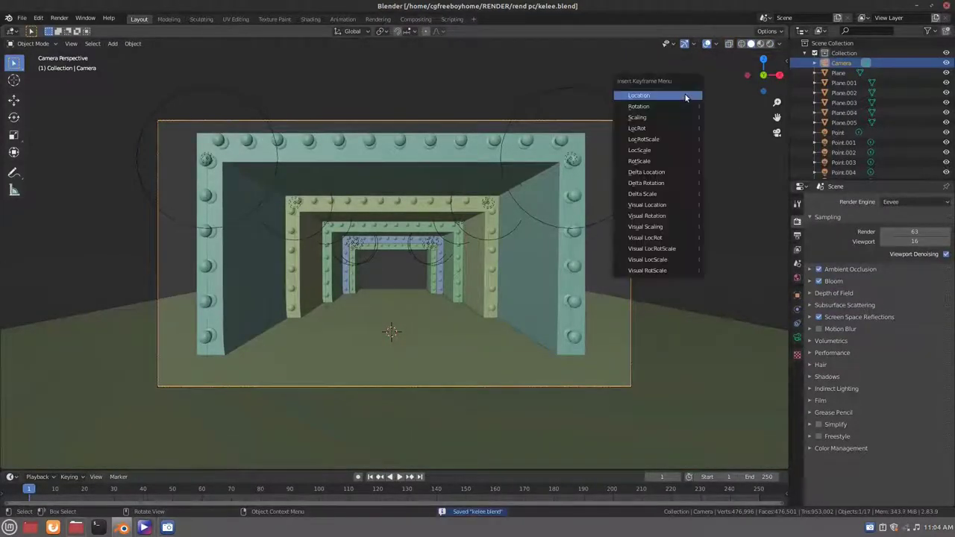
pyautogui.hotkey('shift', 'Right')
pyautogui.press('g')
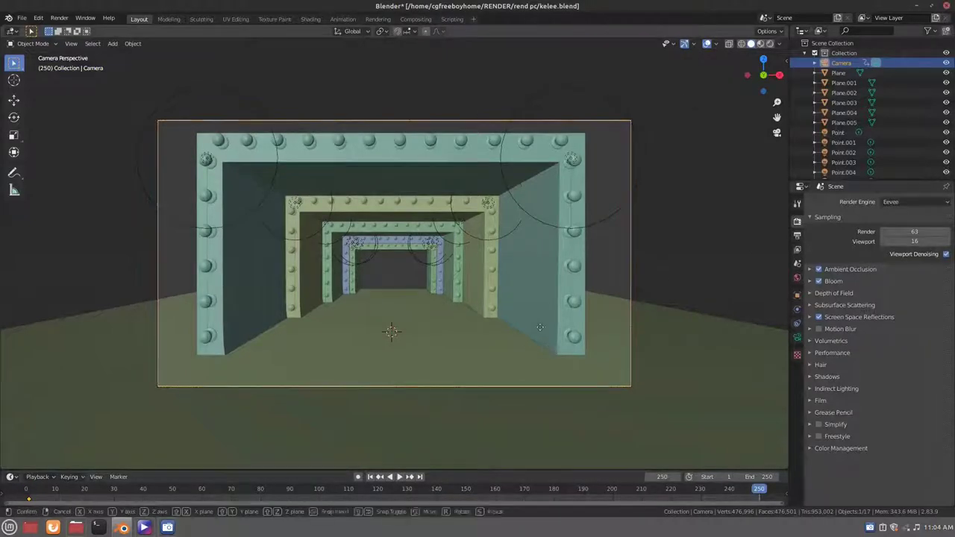
pyautogui.press('y')
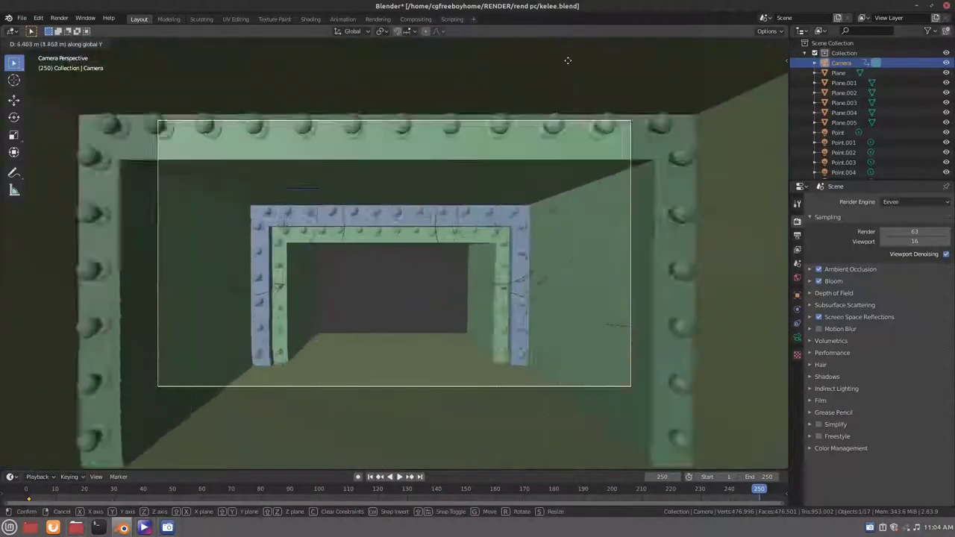
pyautogui.click(565, 57)
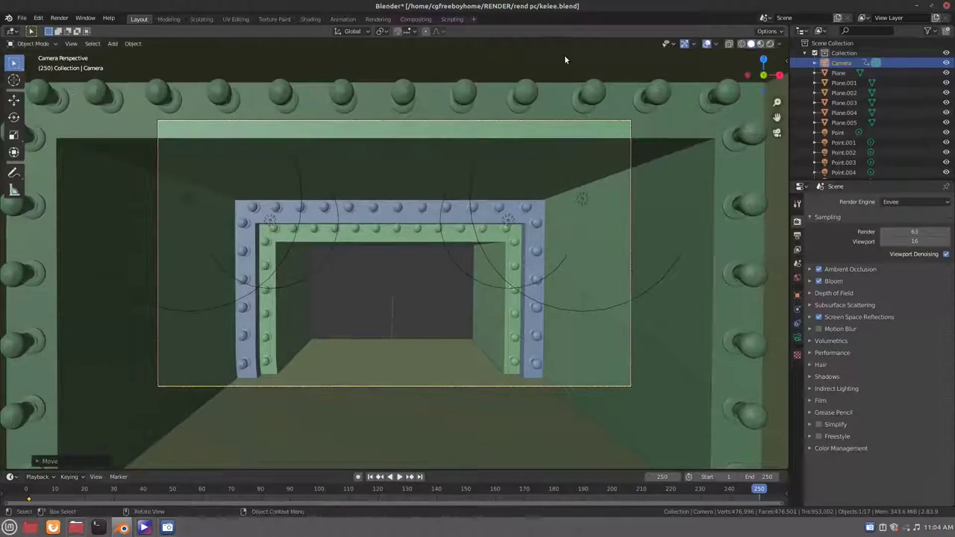
pyautogui.press('g')
pyautogui.press('z')
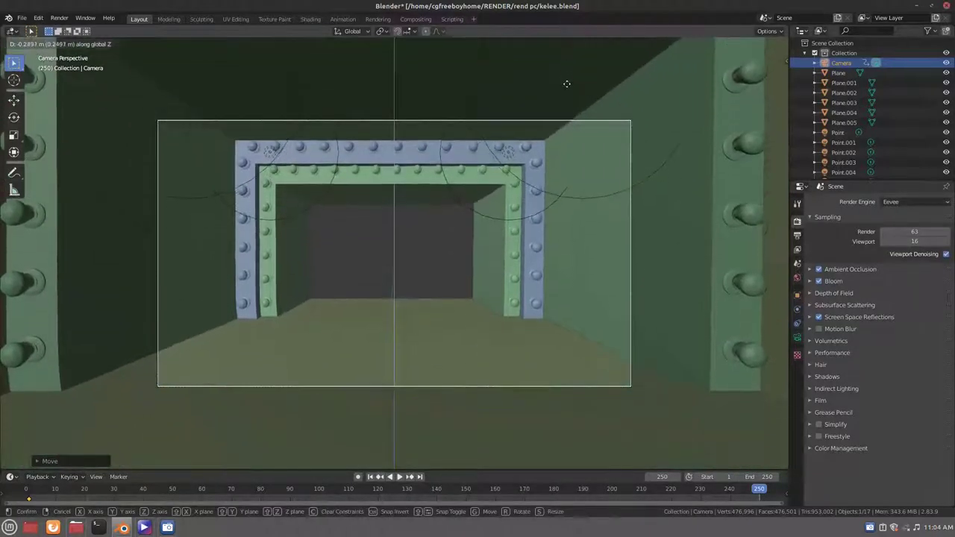
pyautogui.click(566, 83)
# Step: Keyframe the camera location at frame 250 and give all keyframes Vector handles
pyautogui.press('i')
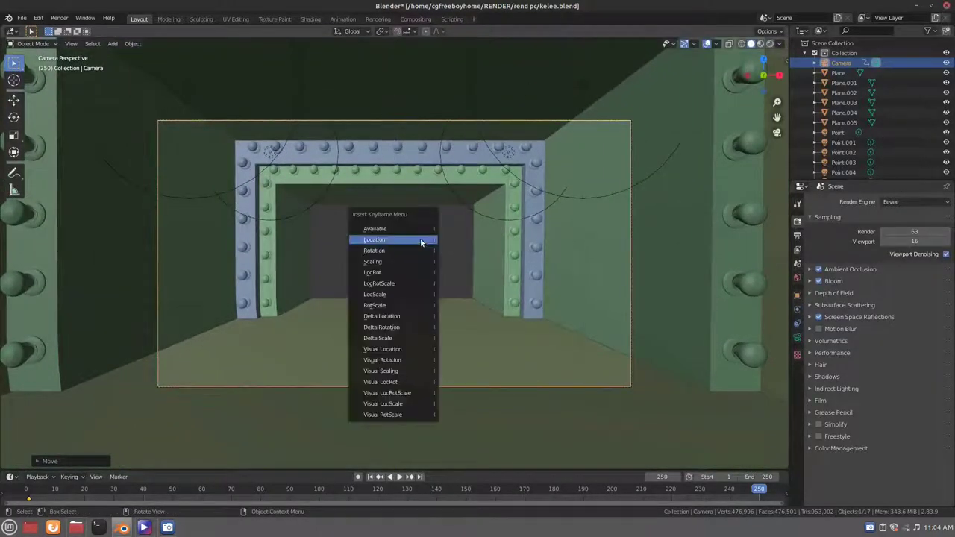
pyautogui.click(424, 241)
pyautogui.click(370, 477)
pyautogui.press('v')
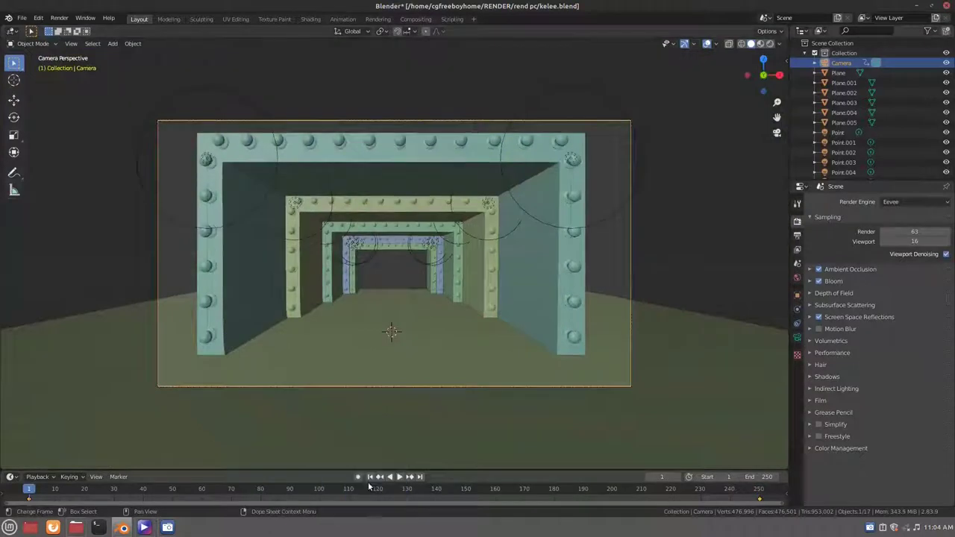
pyautogui.press('v')
pyautogui.click(355, 485)
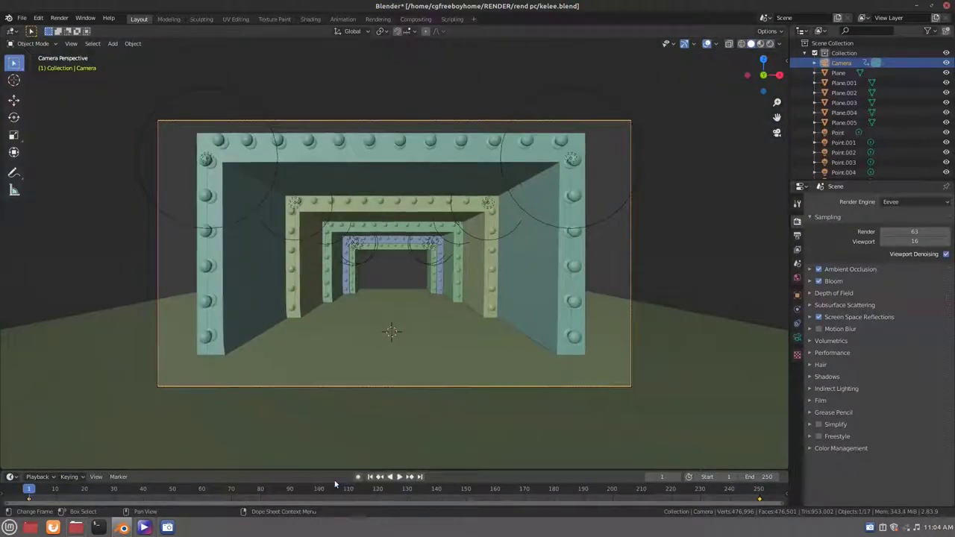
# Step: Play the fly-through, then move Plane.005 about 1.391 m along the Y axis
pyautogui.press('space')
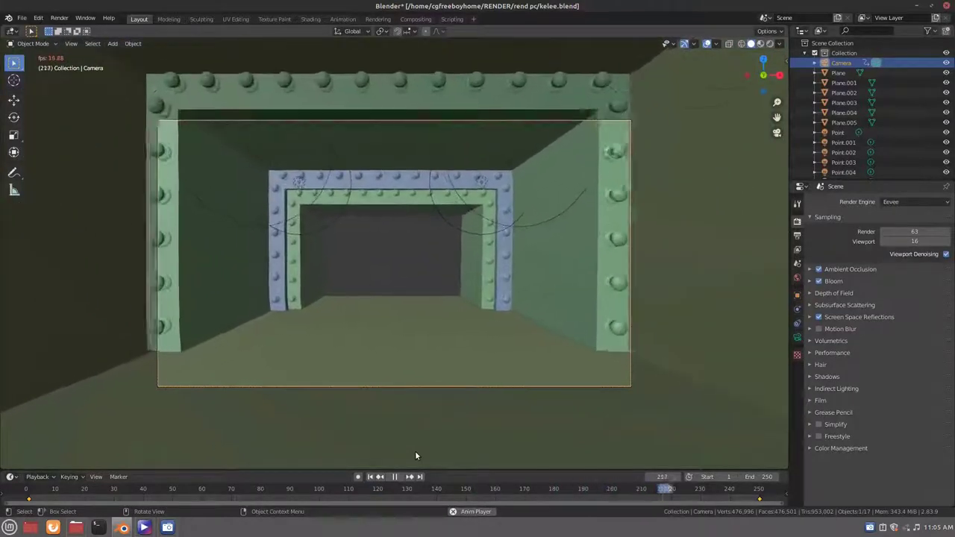
pyautogui.press('space')
pyautogui.click(304, 256)
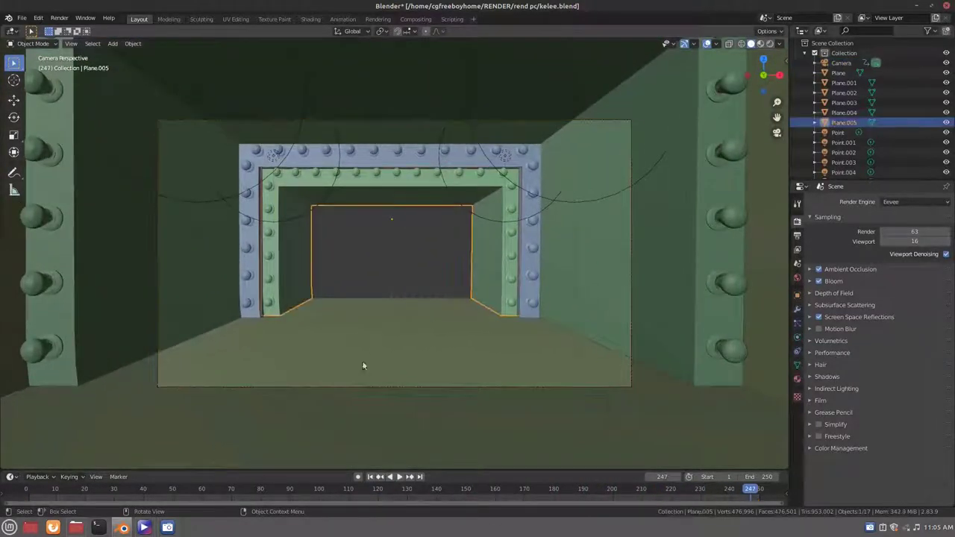
pyautogui.press('g')
pyautogui.press('y')
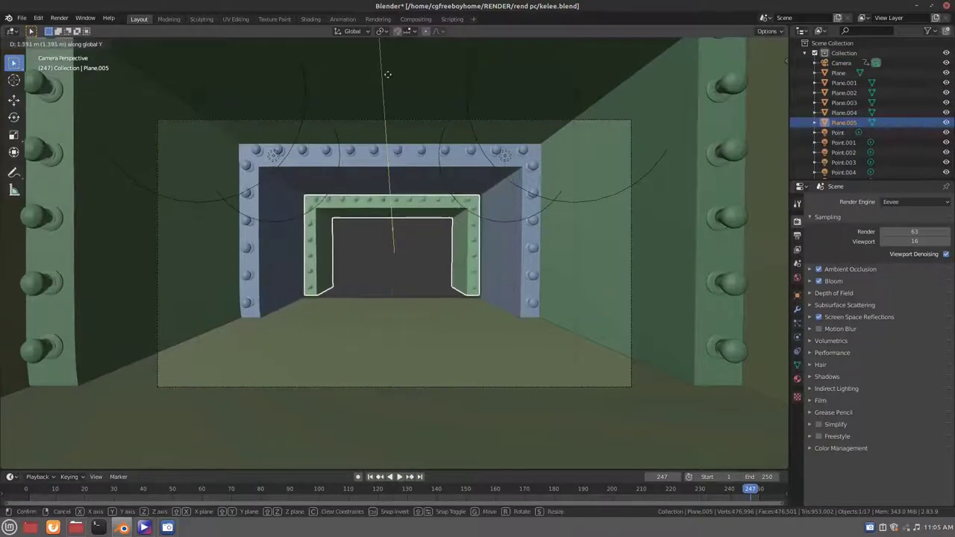
pyautogui.click(377, 66)
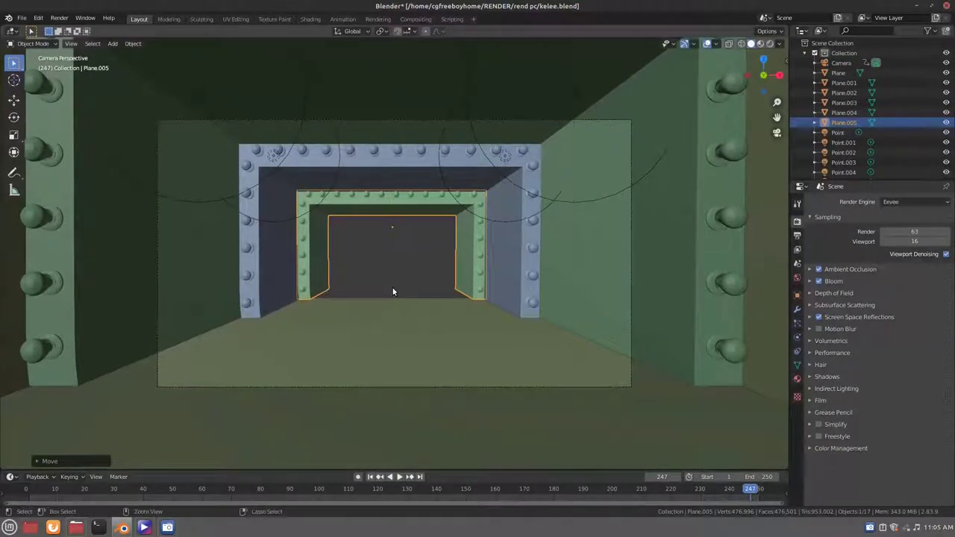